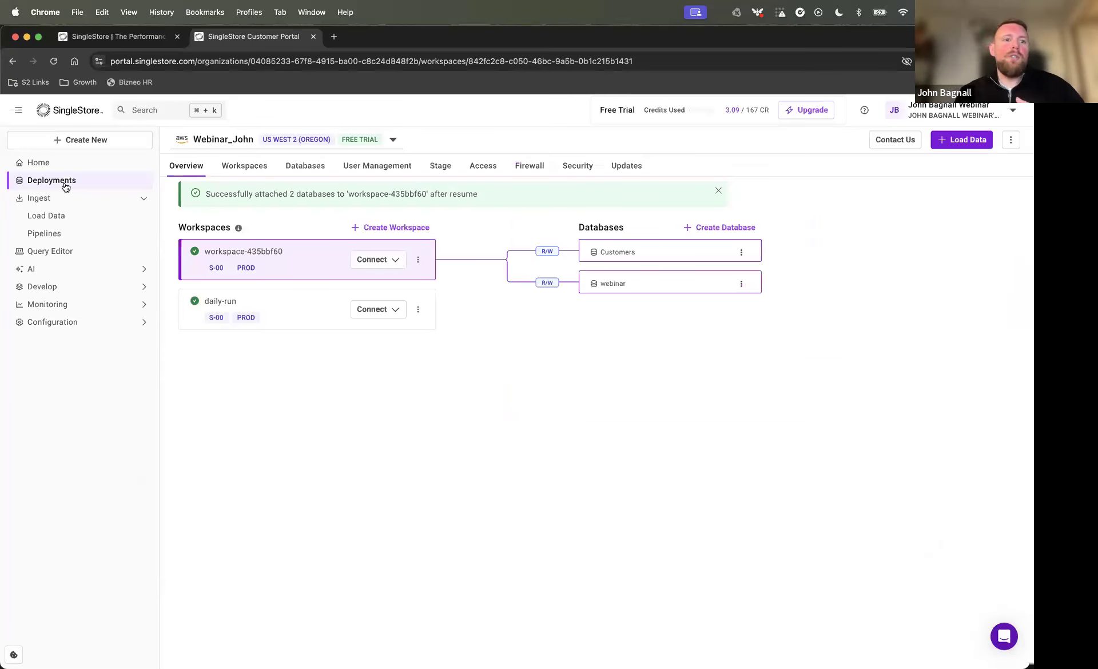
# Step: Visit the home page, then view the local file loading wizard under Load Data and go back to the data sources
pyautogui.click(53, 166)
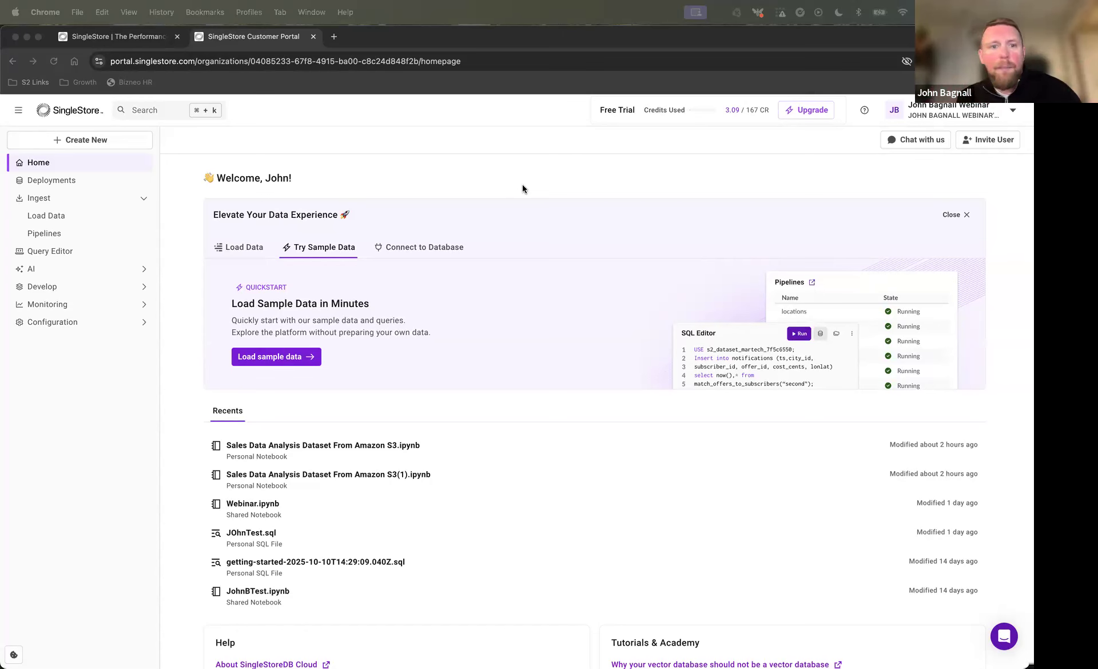
pyautogui.click(43, 215)
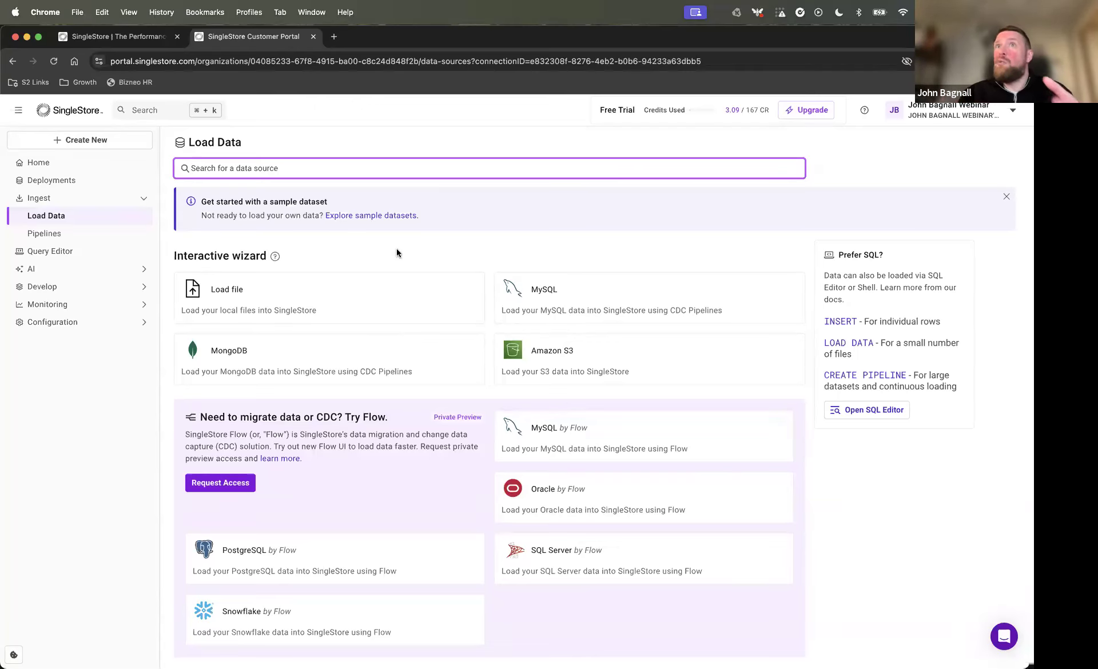
pyautogui.click(341, 292)
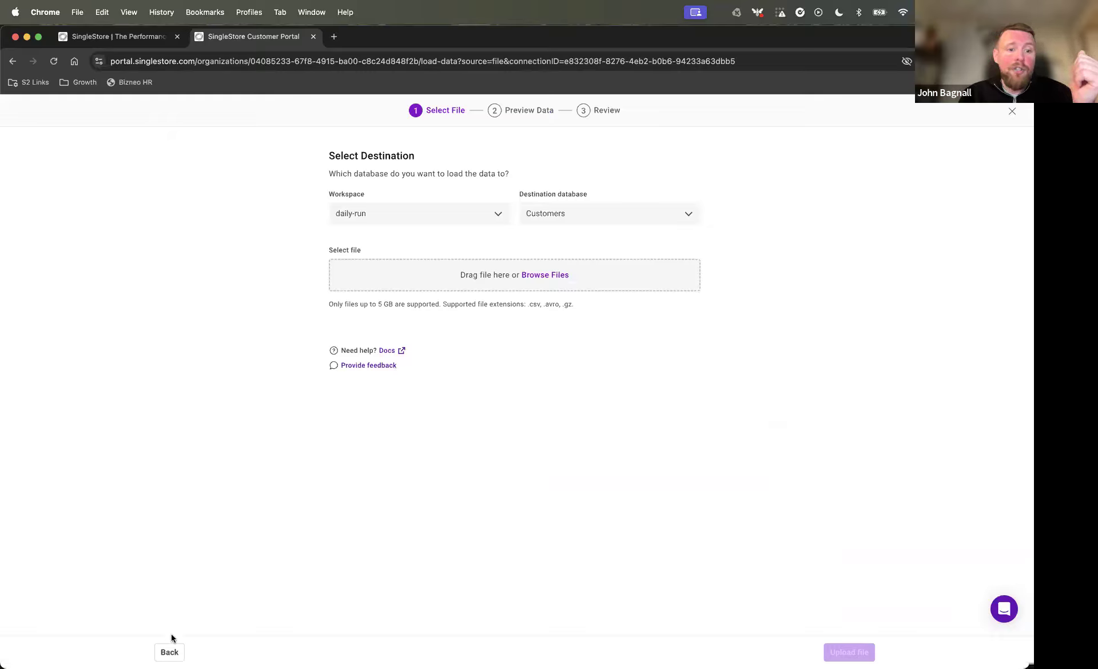
pyautogui.click(169, 652)
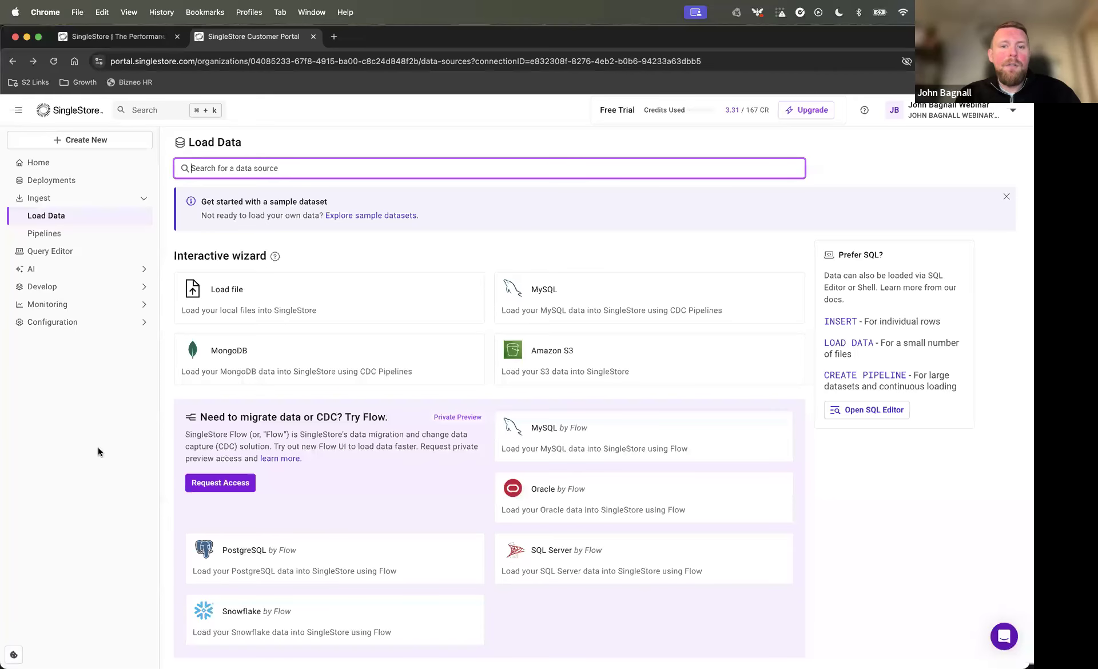
# Step: Examine the available data sources and integrations for loading data, then view the list of sample datasets and close it
pyautogui.scroll(-5, 357, 404)
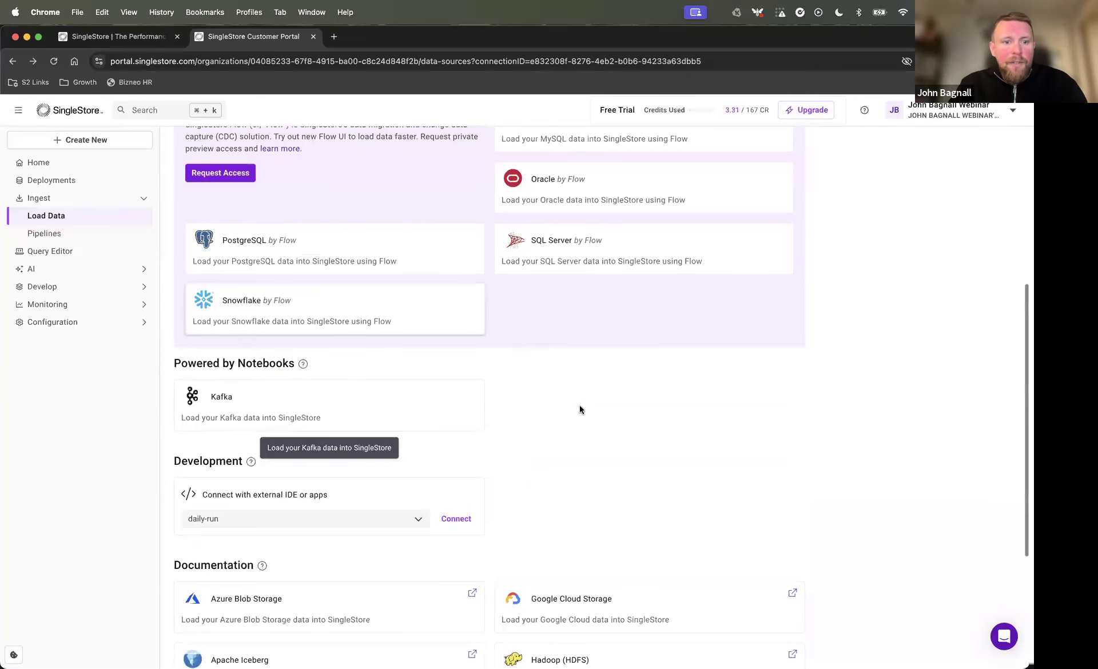
pyautogui.scroll(-2, 544, 500)
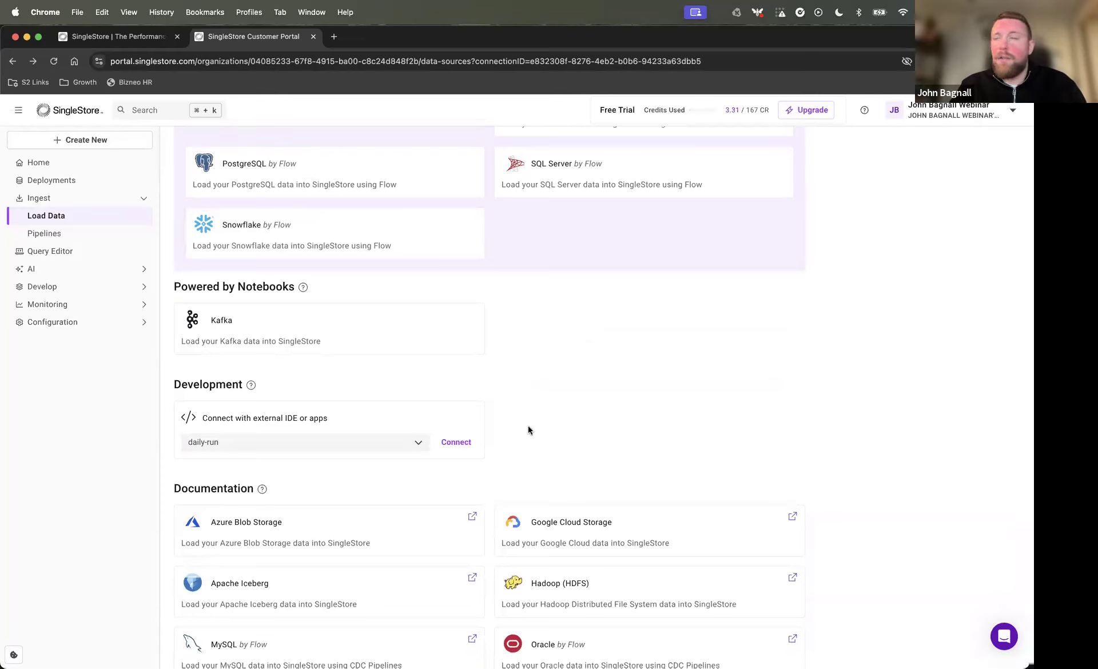
pyautogui.scroll(-3, 520, 478)
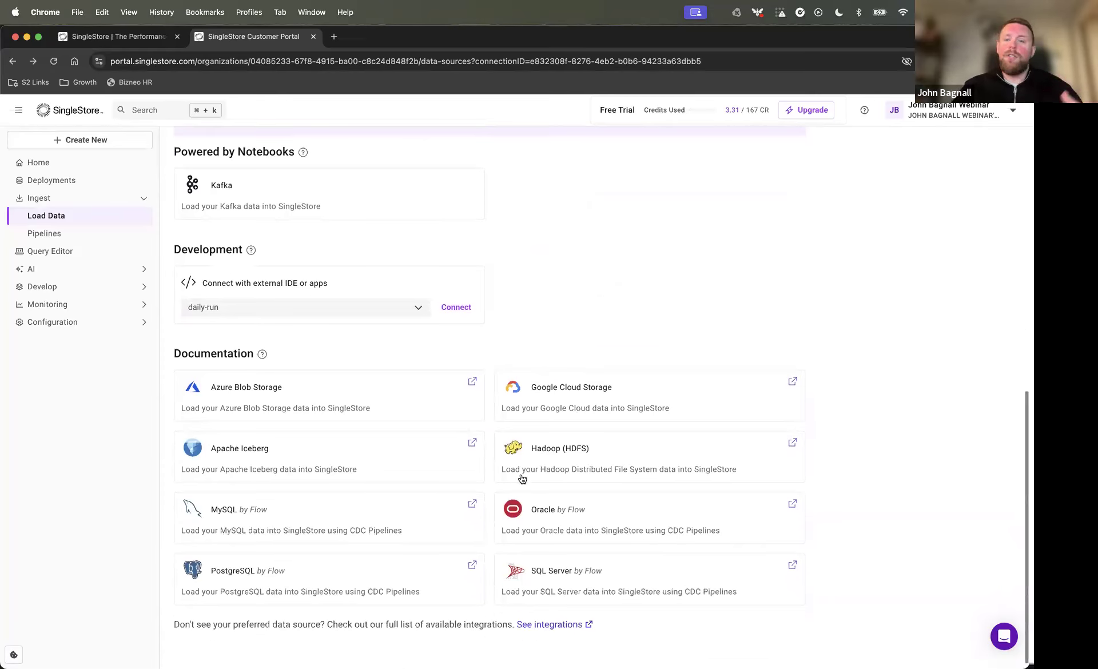
pyautogui.scroll(10, 549, 311)
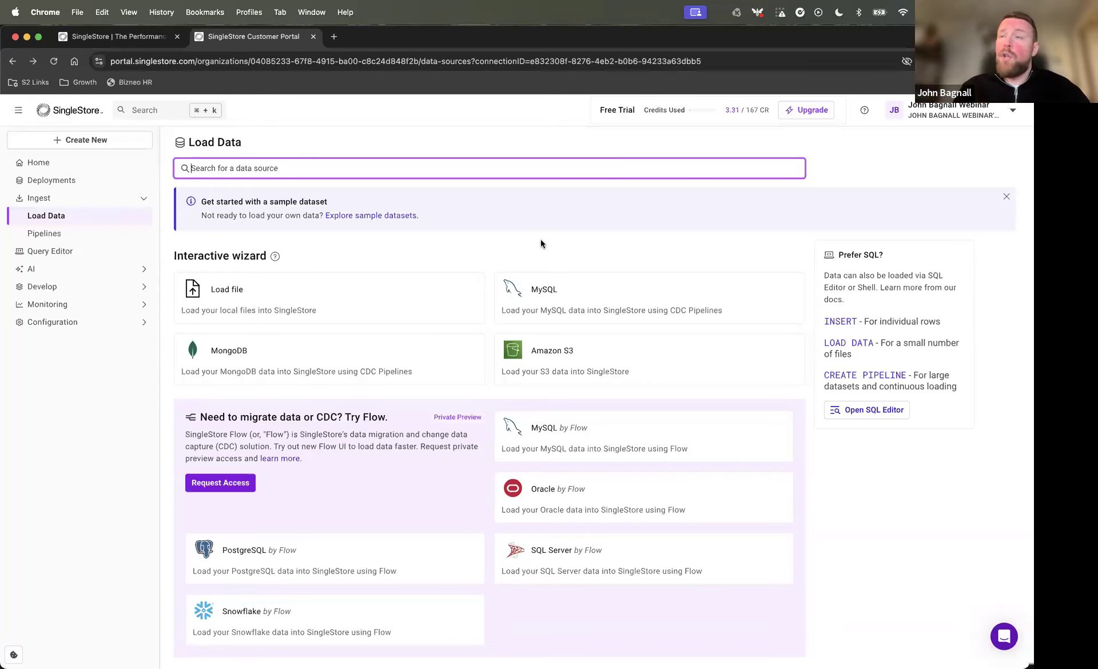
pyautogui.click(372, 216)
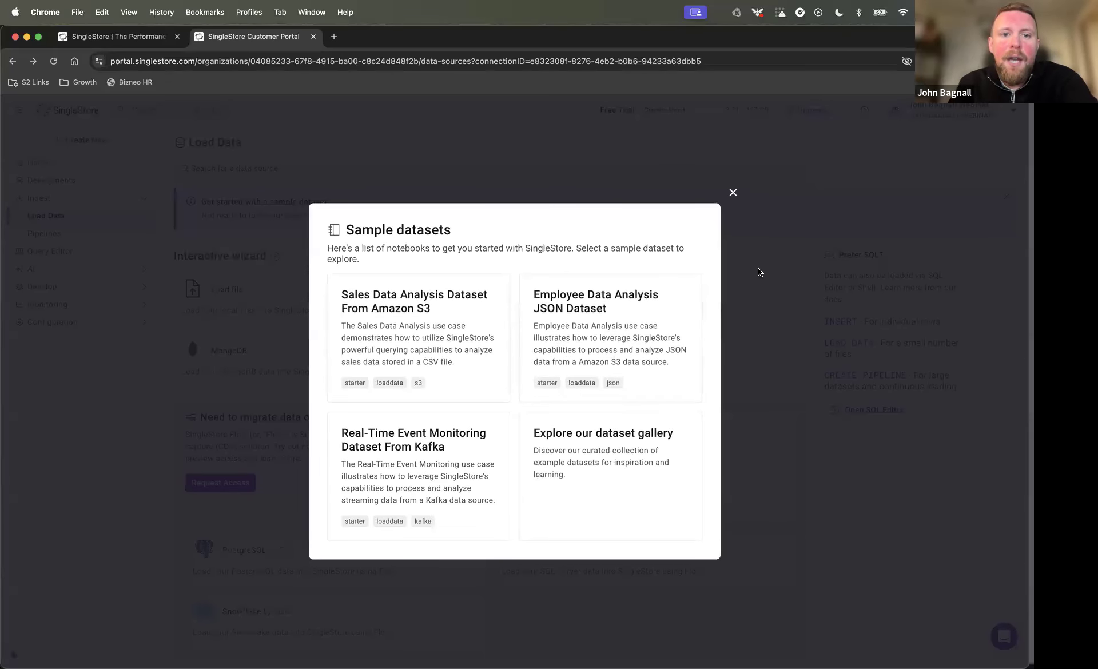
pyautogui.click(801, 262)
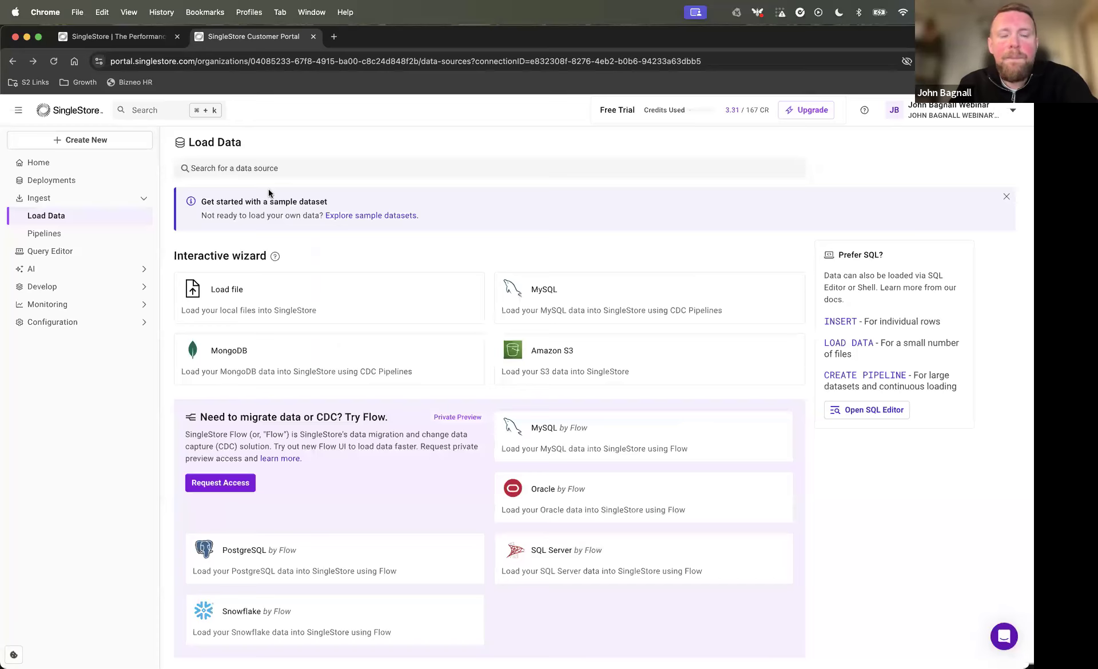
# Step: Open the Sales Data Analysis Dataset From Amazon S3 notebook in the Query Editor and read through its table, pipeline and sample query cells
pyautogui.click(61, 256)
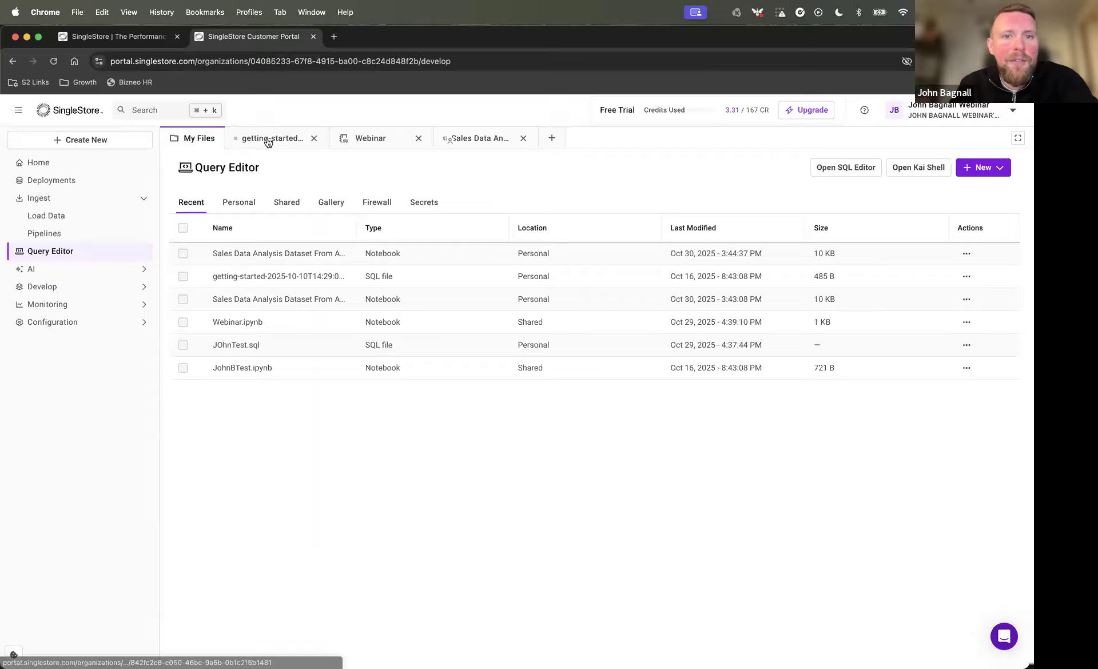
pyautogui.click(484, 135)
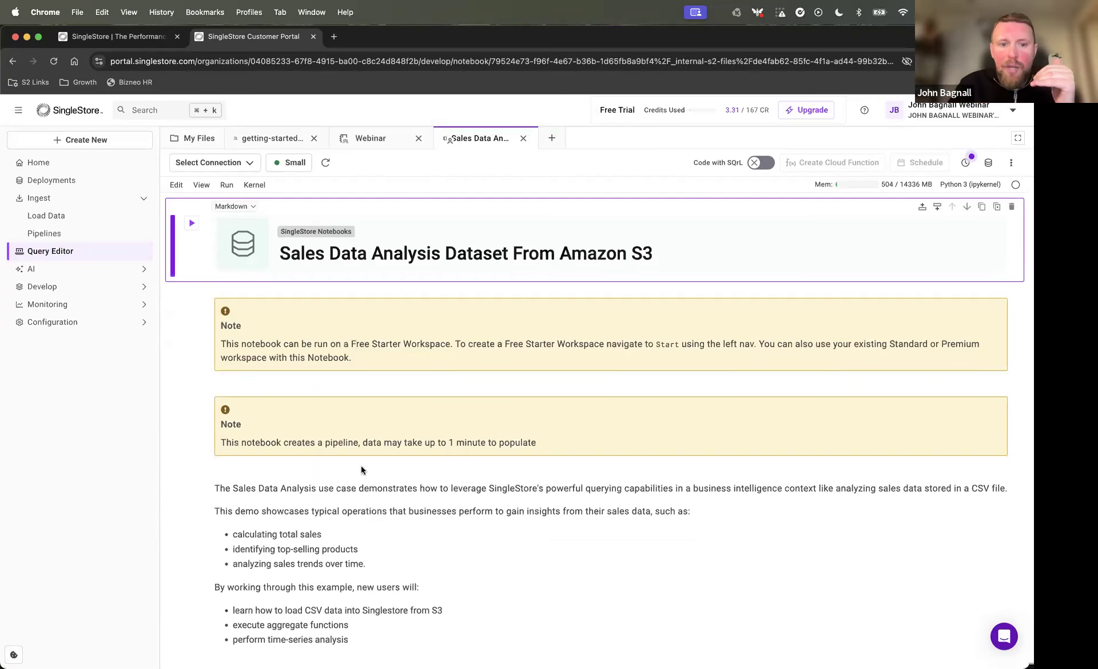
pyautogui.scroll(-5, 362, 474)
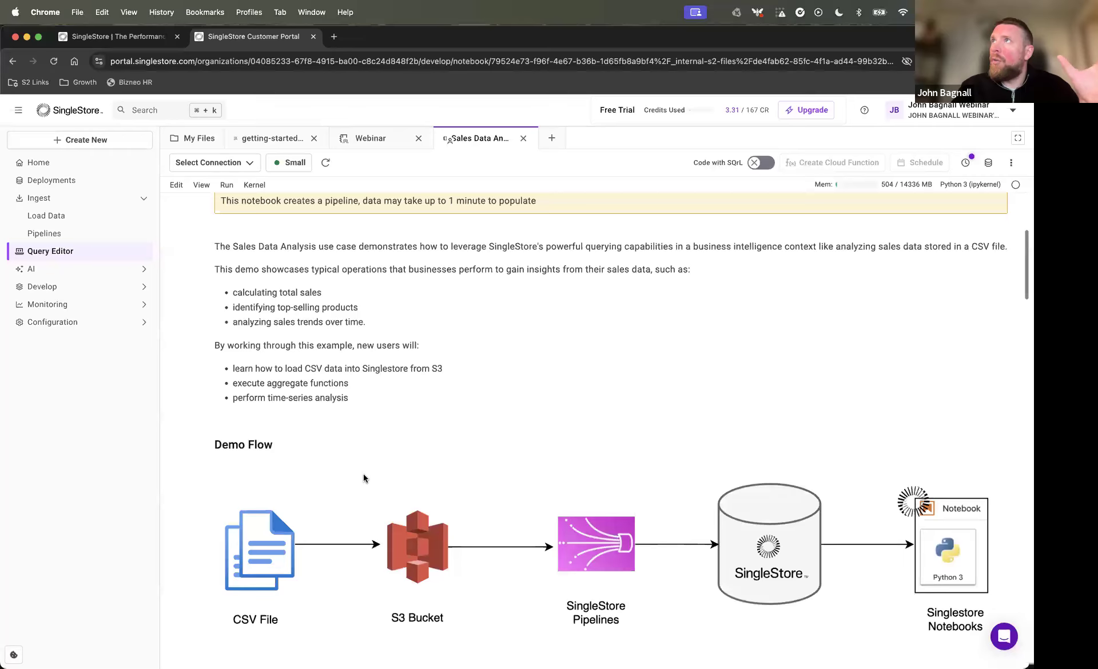
pyautogui.scroll(-15, 363, 475)
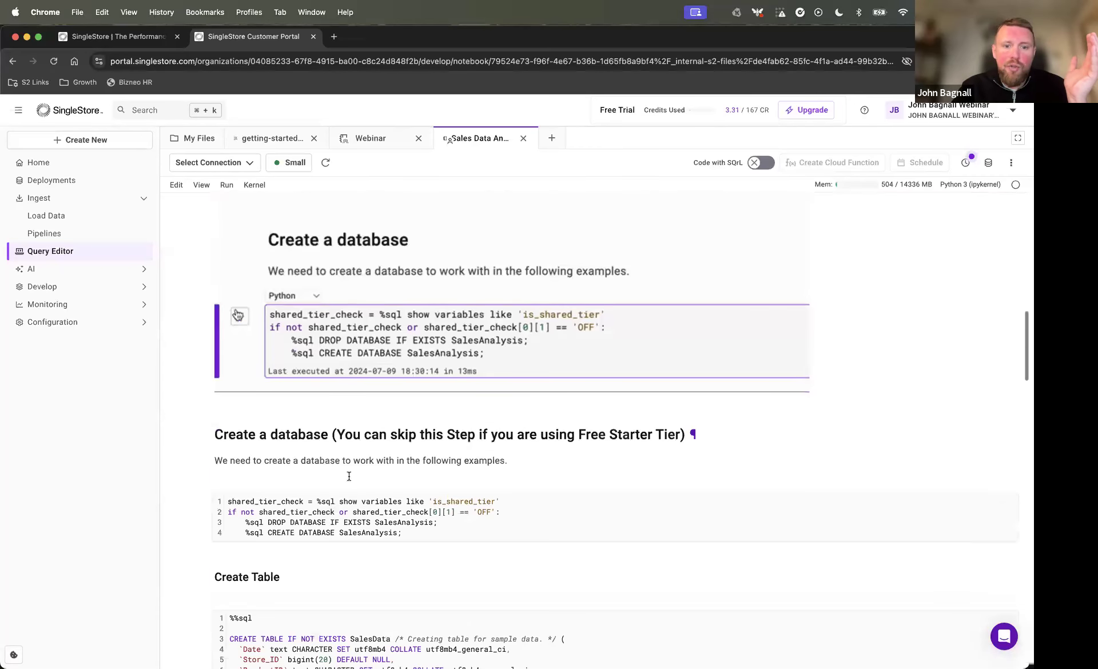
pyautogui.scroll(-4, 311, 483)
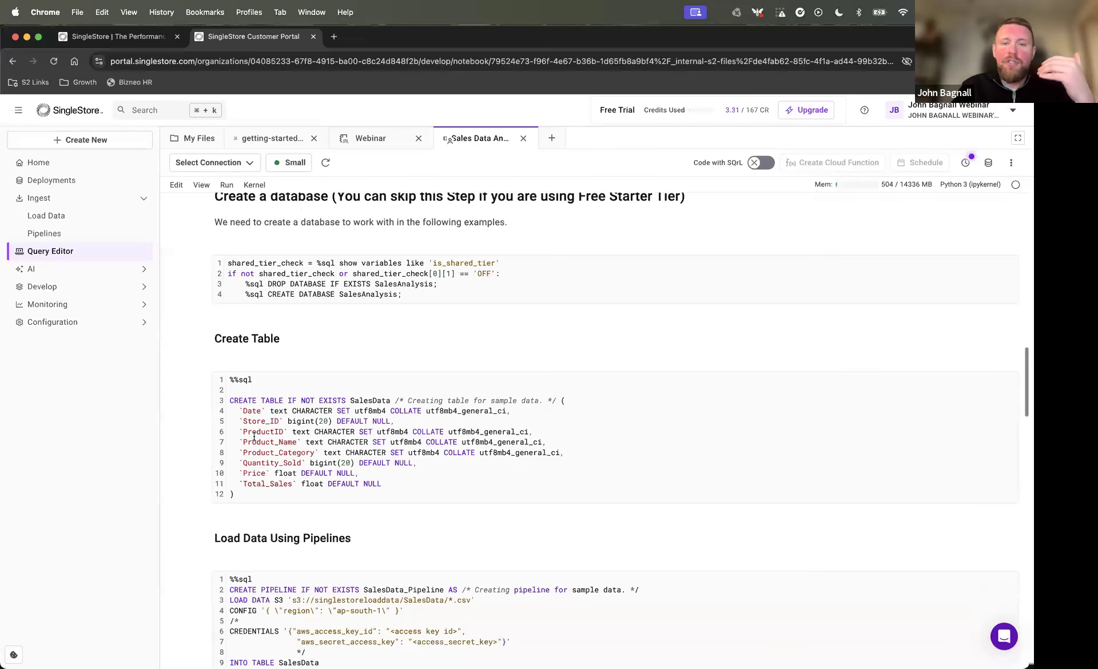
pyautogui.scroll(-3, 254, 436)
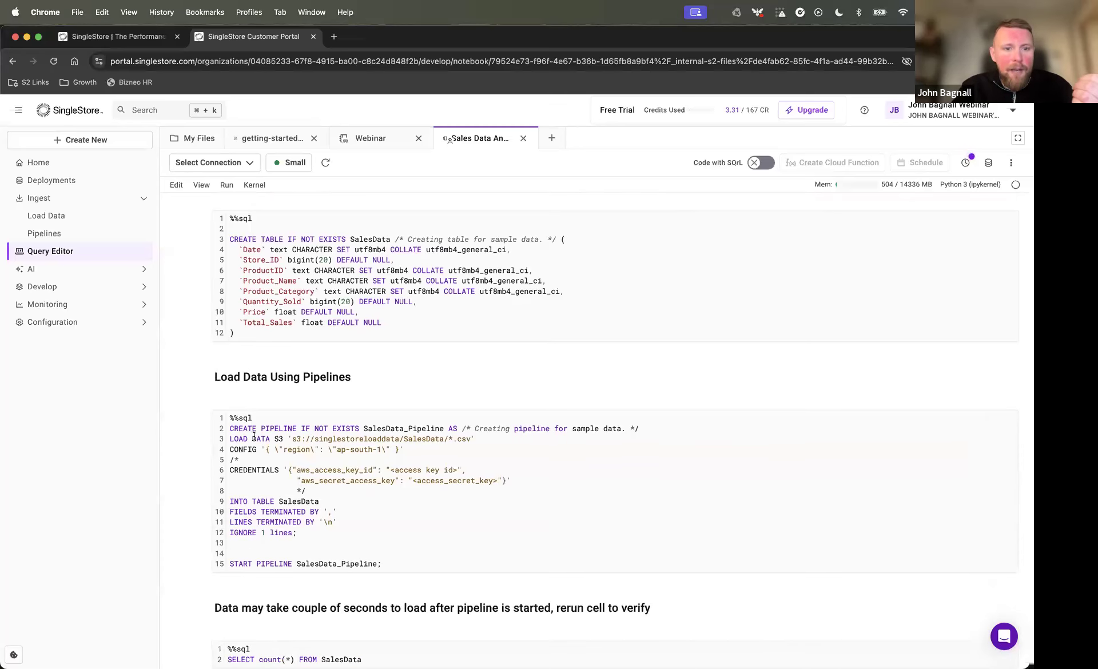
pyautogui.scroll(-6, 254, 436)
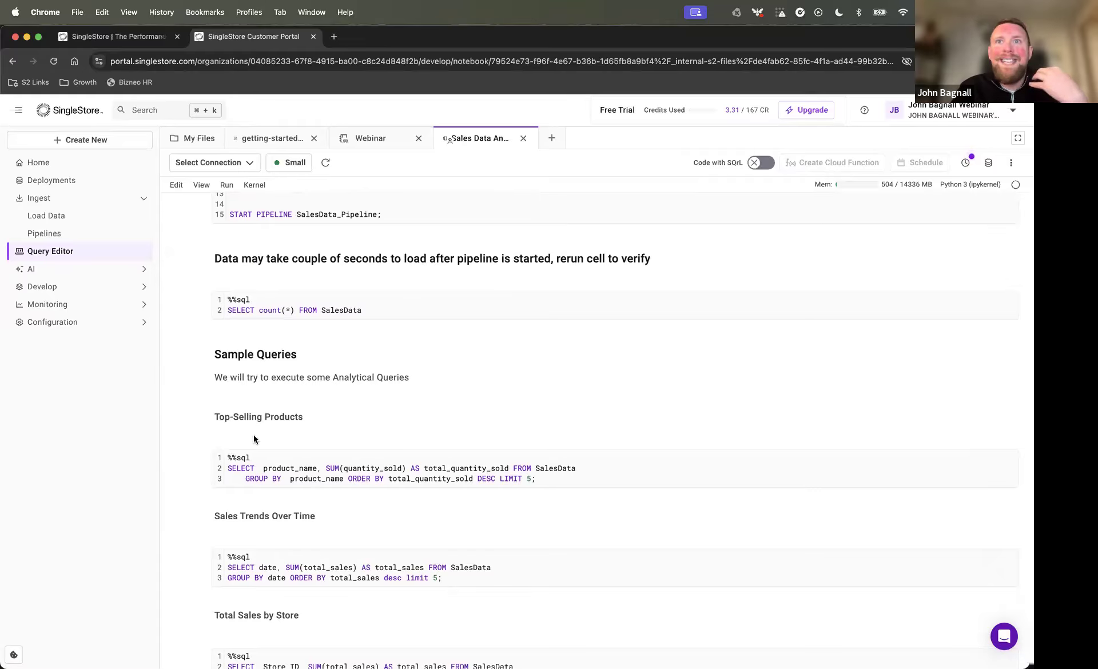
pyautogui.scroll(-3, 254, 438)
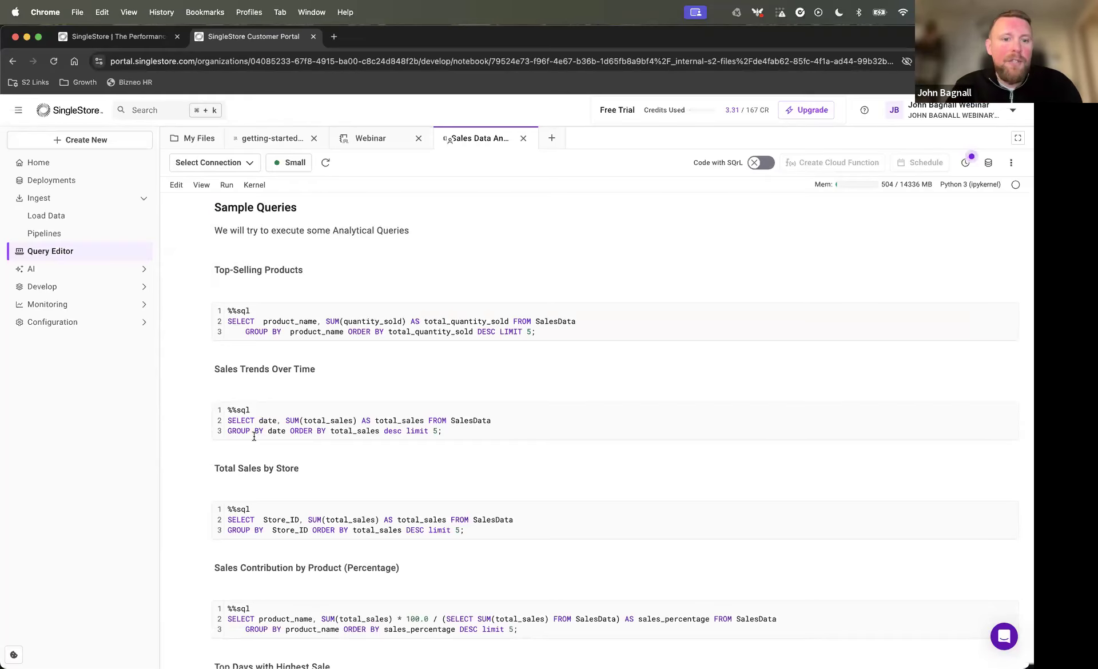
pyautogui.scroll(-12, 254, 437)
pyautogui.scroll(16, 254, 436)
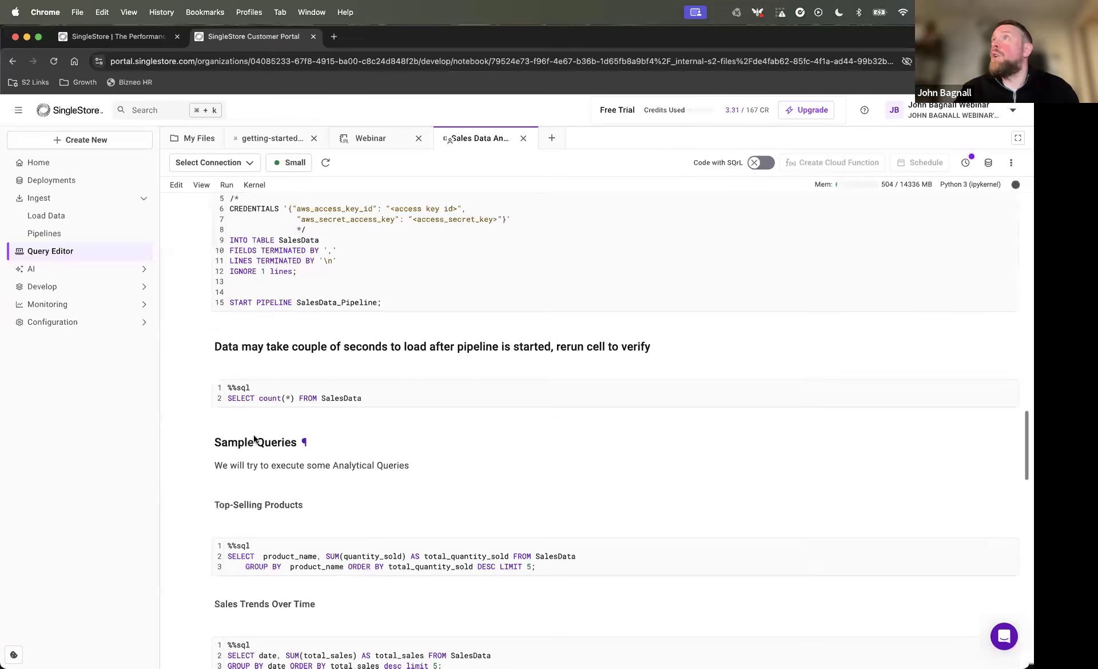
pyautogui.scroll(15, 254, 438)
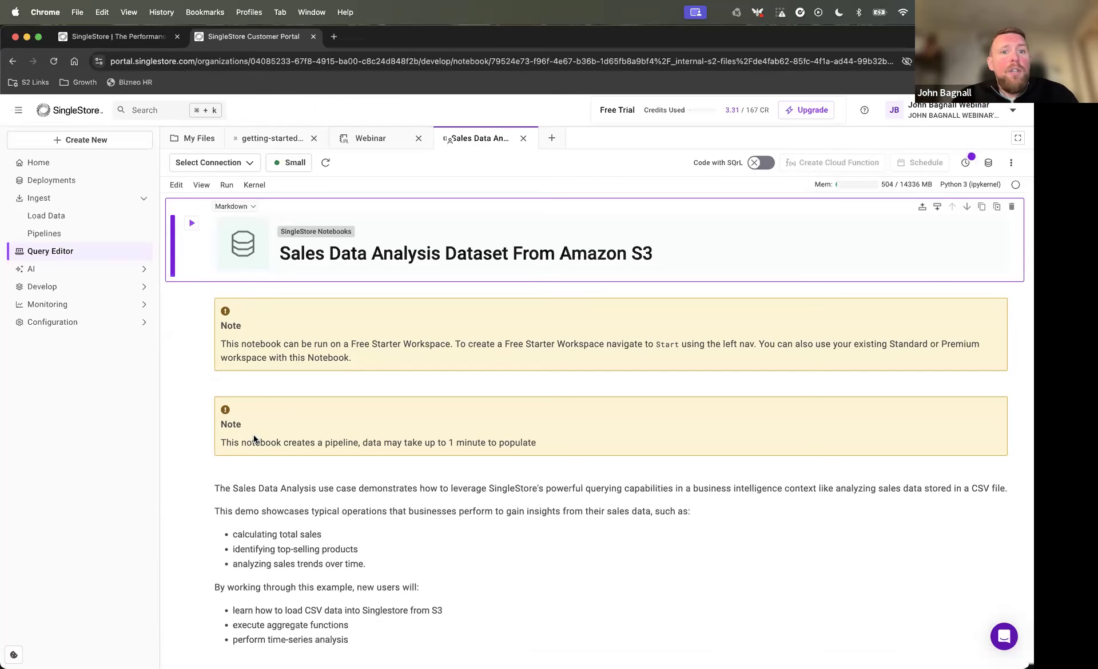
pyautogui.scroll(-2, 444, 450)
pyautogui.click(382, 425)
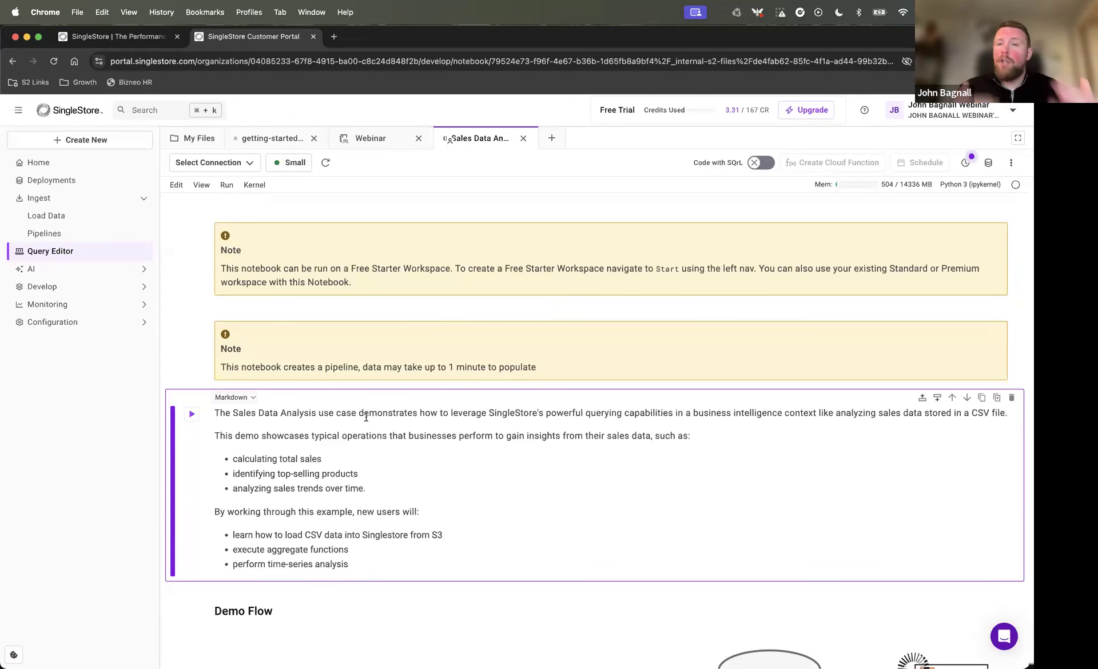
# Step: Create a new SQL file, enter "select *" in it, and return to the Sales Data Analysis notebook
pyautogui.click(552, 139)
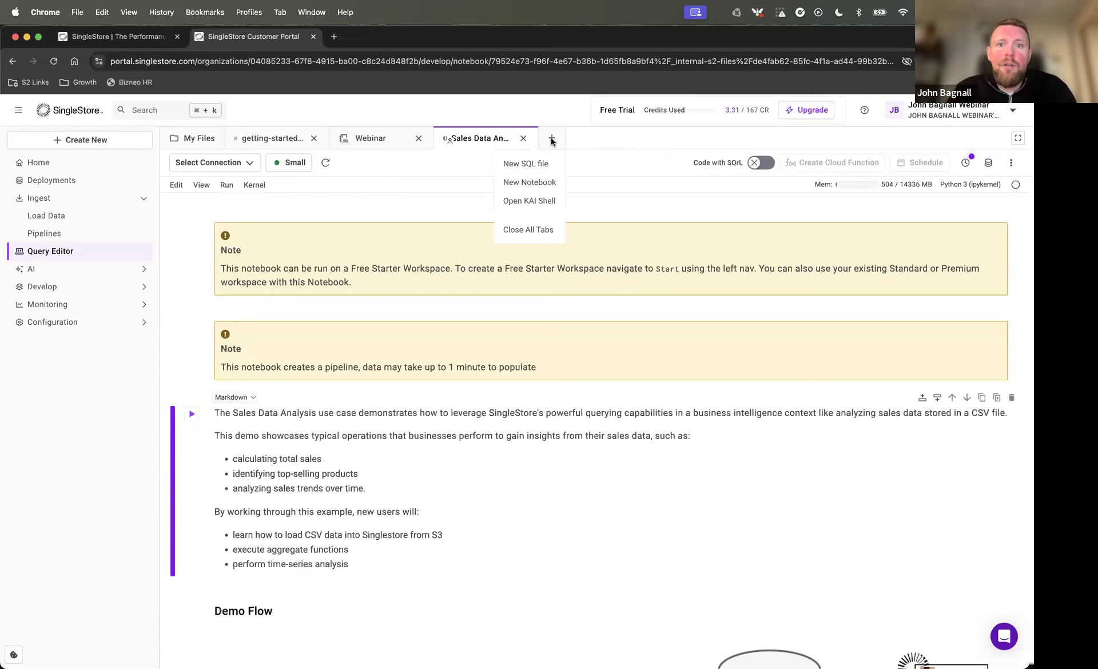
pyautogui.click(527, 164)
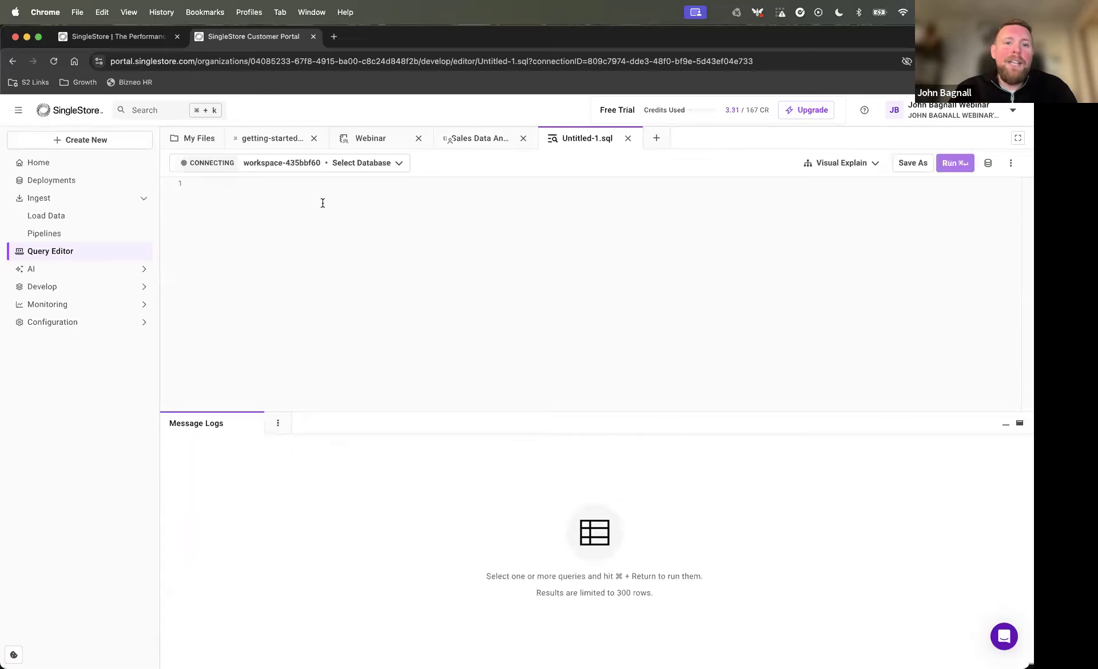
pyautogui.click(385, 144)
pyautogui.click(589, 140)
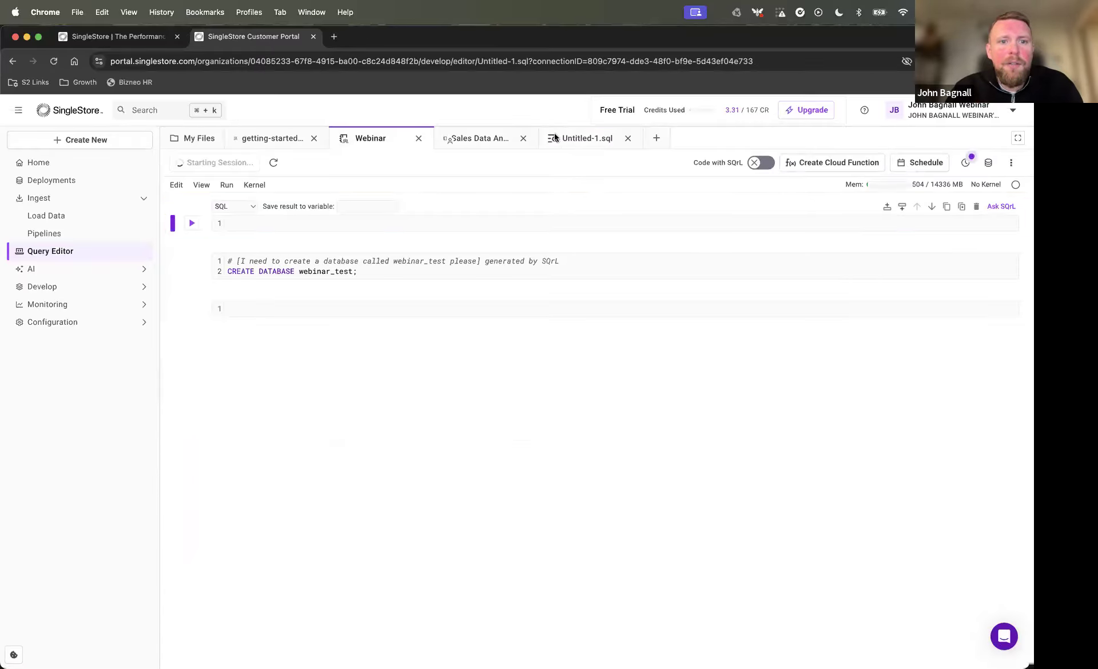
pyautogui.write('select *')
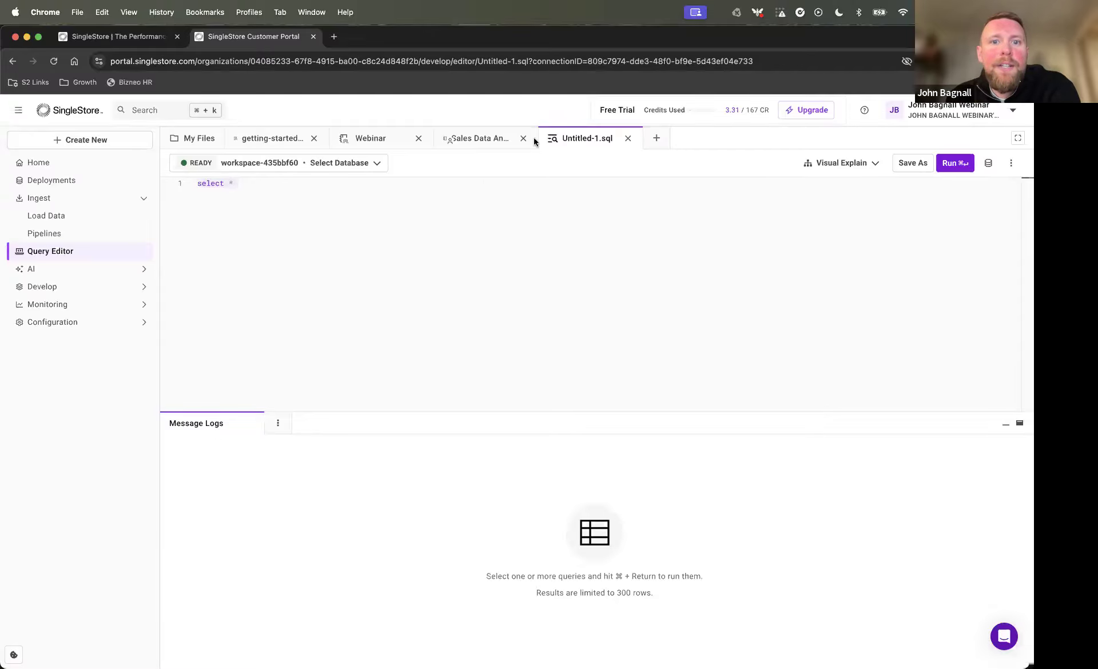
pyautogui.click(473, 138)
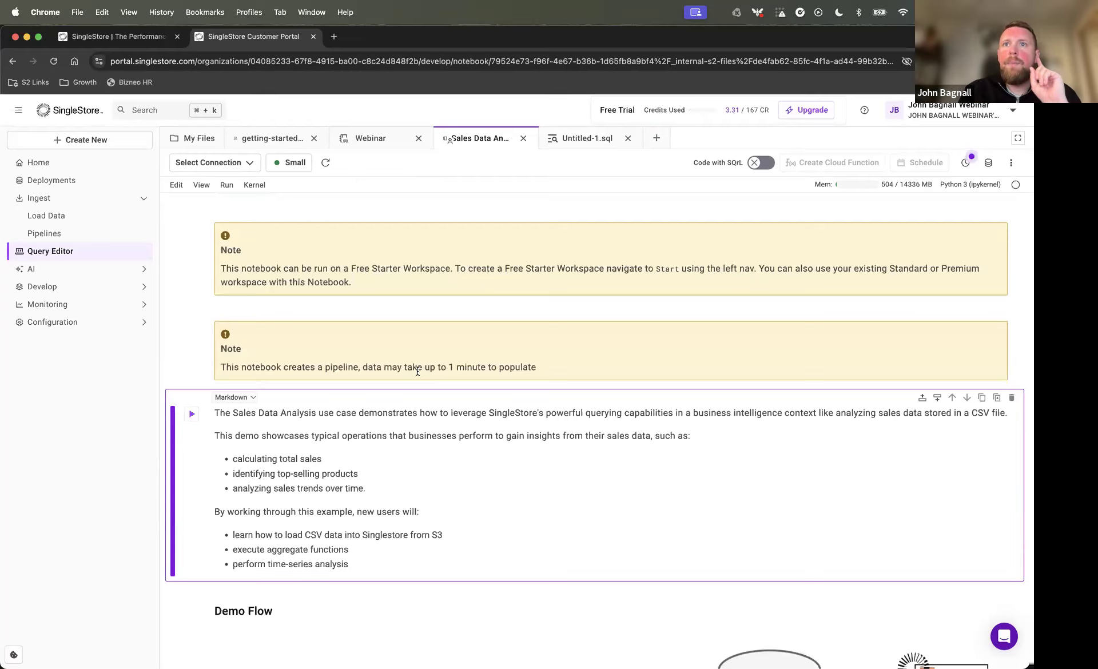
# Step: Start a new Standard deployment from the deployments page, keeping AWS and US East 1 (N. Virginia), and proceed to the workspace details
pyautogui.click(67, 181)
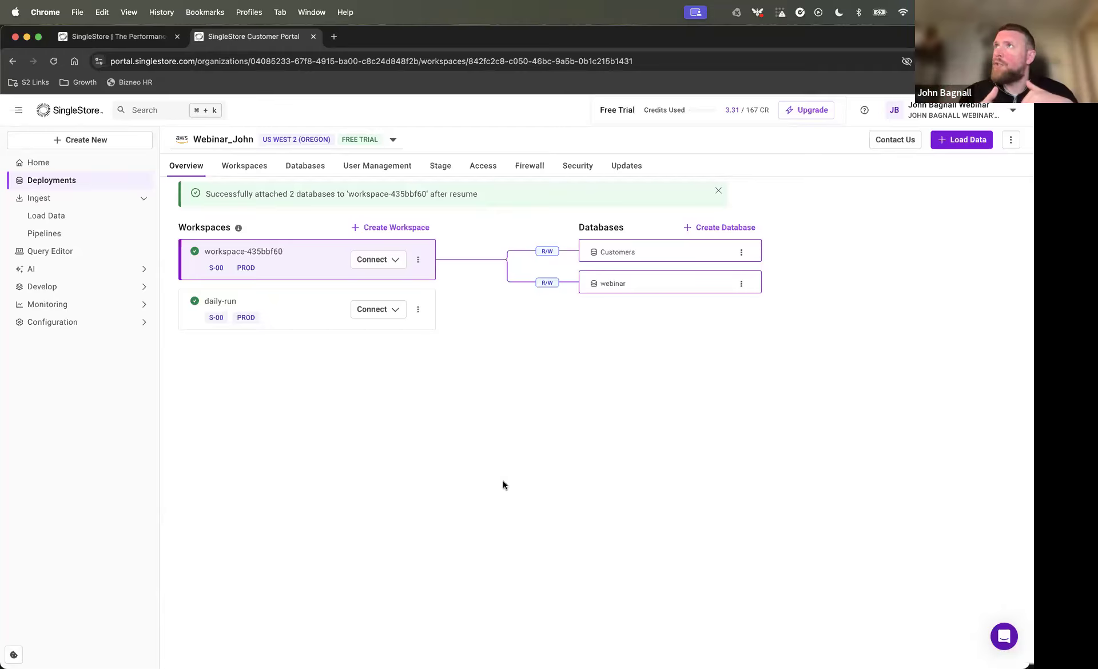
pyautogui.click(81, 141)
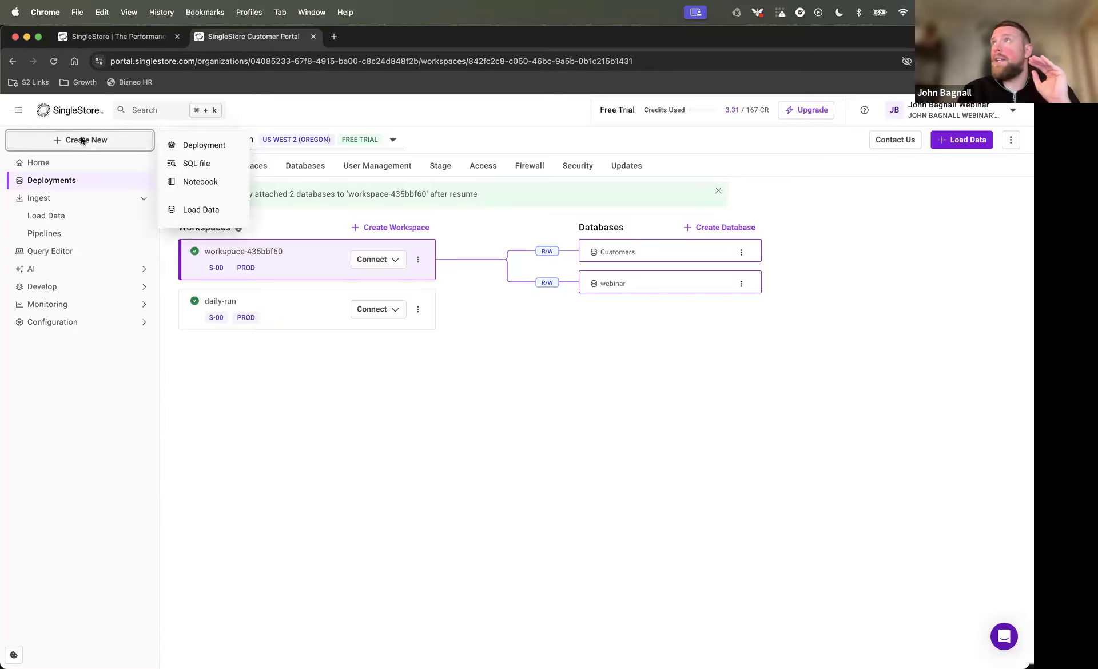
pyautogui.click(194, 148)
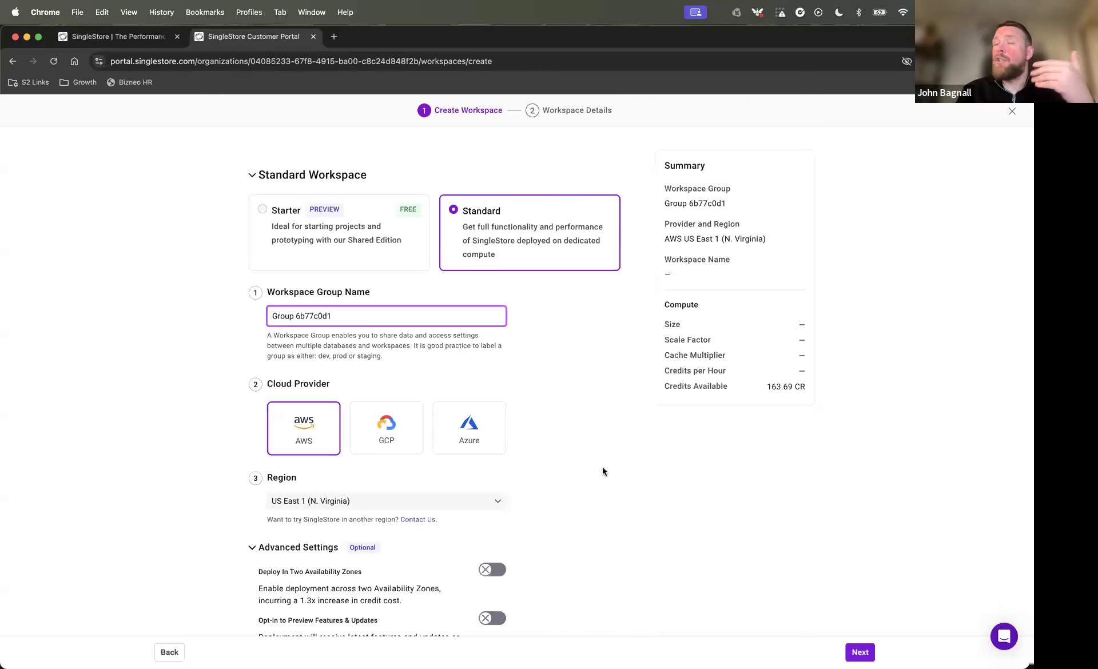
pyautogui.scroll(-3, 602, 472)
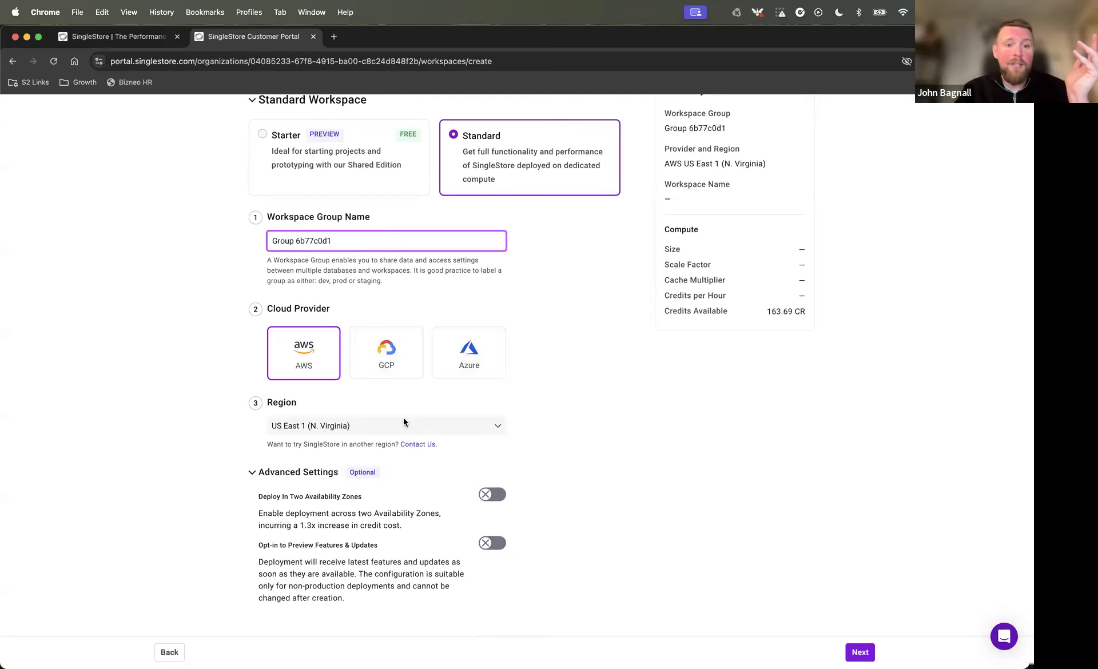
pyautogui.click(860, 652)
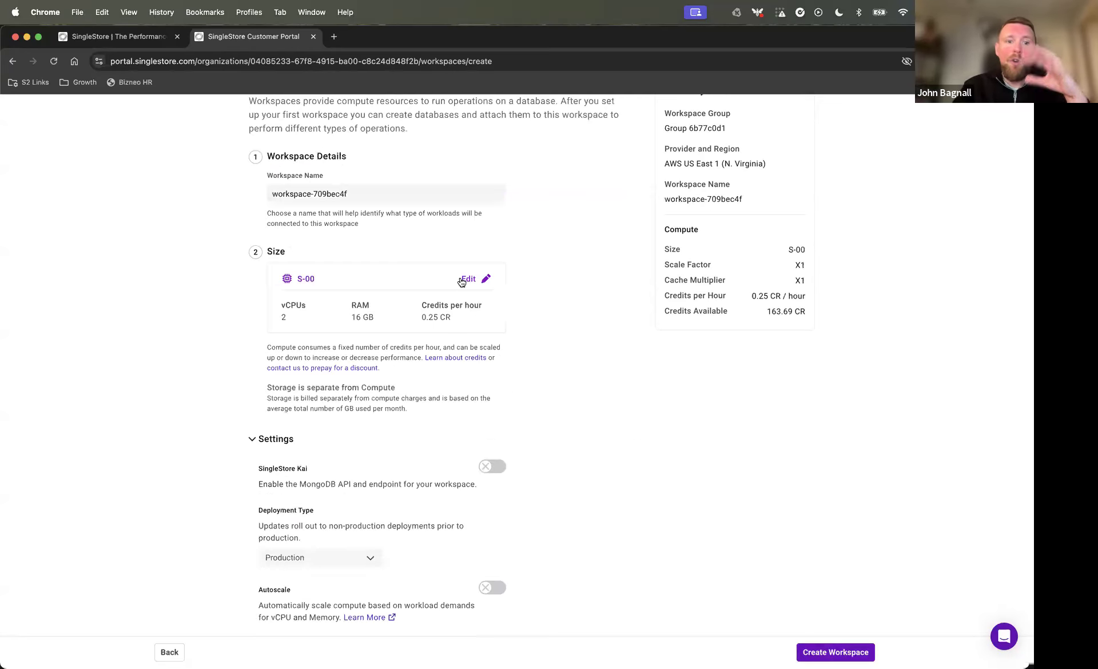
# Step: Examine the available workspace sizes and scale factors for the new deployment, then leave the setup without changing the size
pyautogui.click(475, 279)
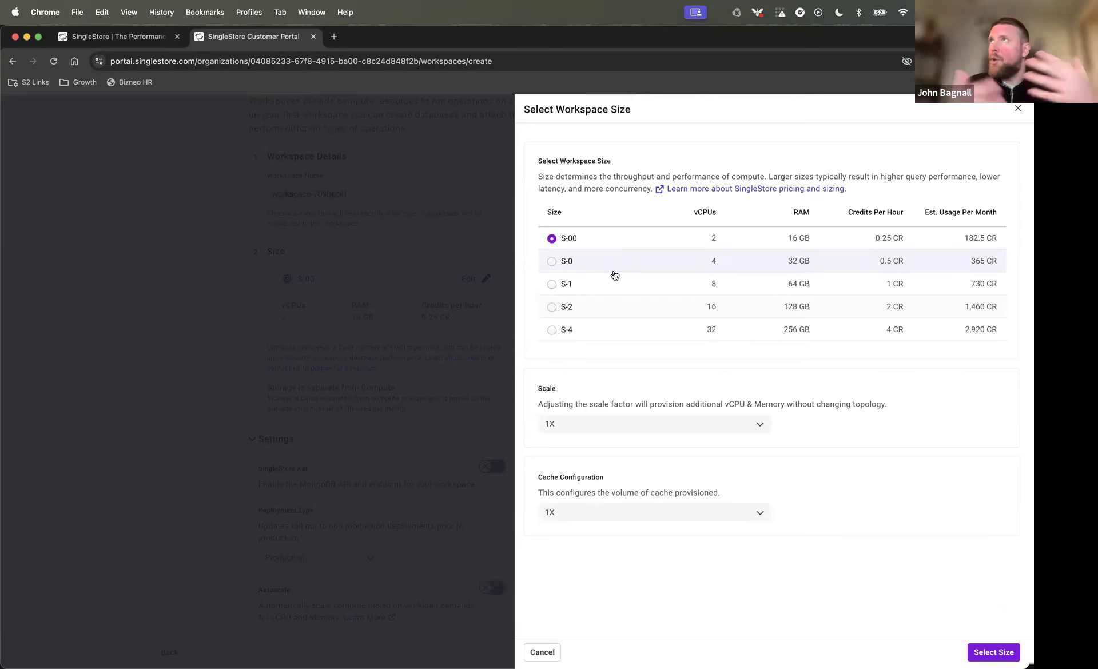
pyautogui.scroll(-5, 615, 275)
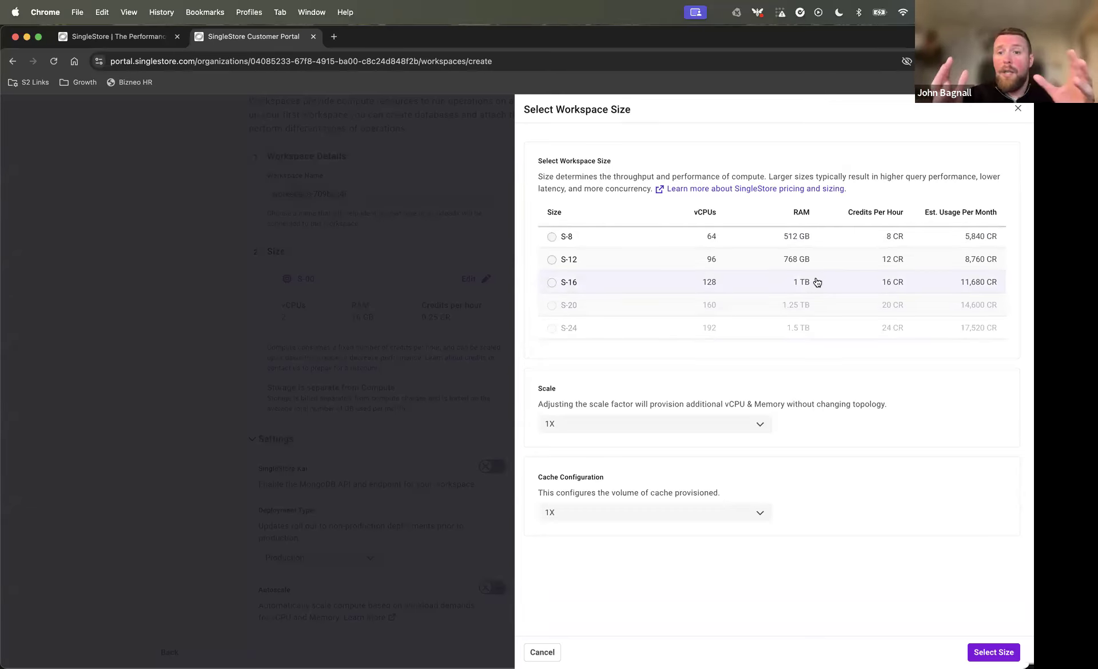
pyautogui.scroll(-10, 817, 282)
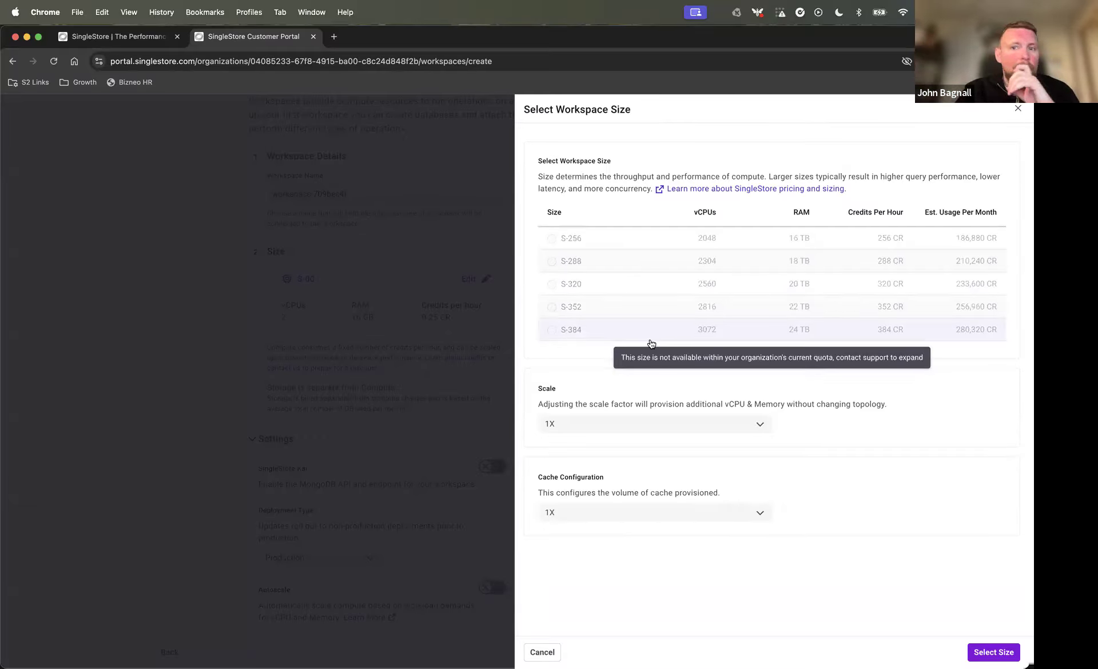
pyautogui.scroll(5, 651, 343)
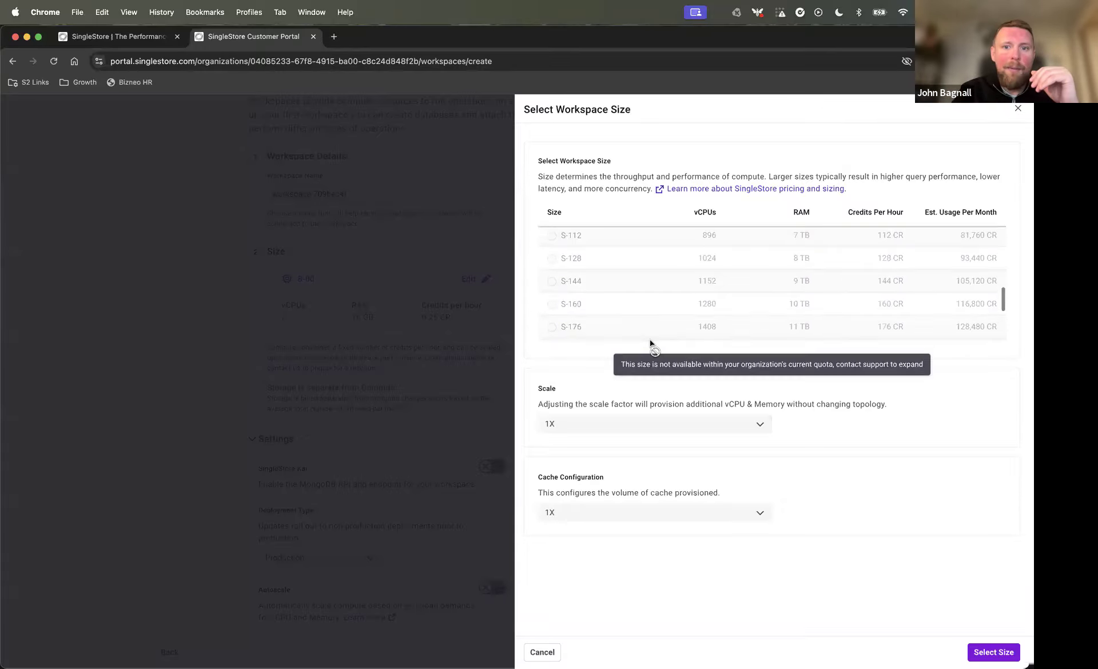
pyautogui.scroll(5, 653, 286)
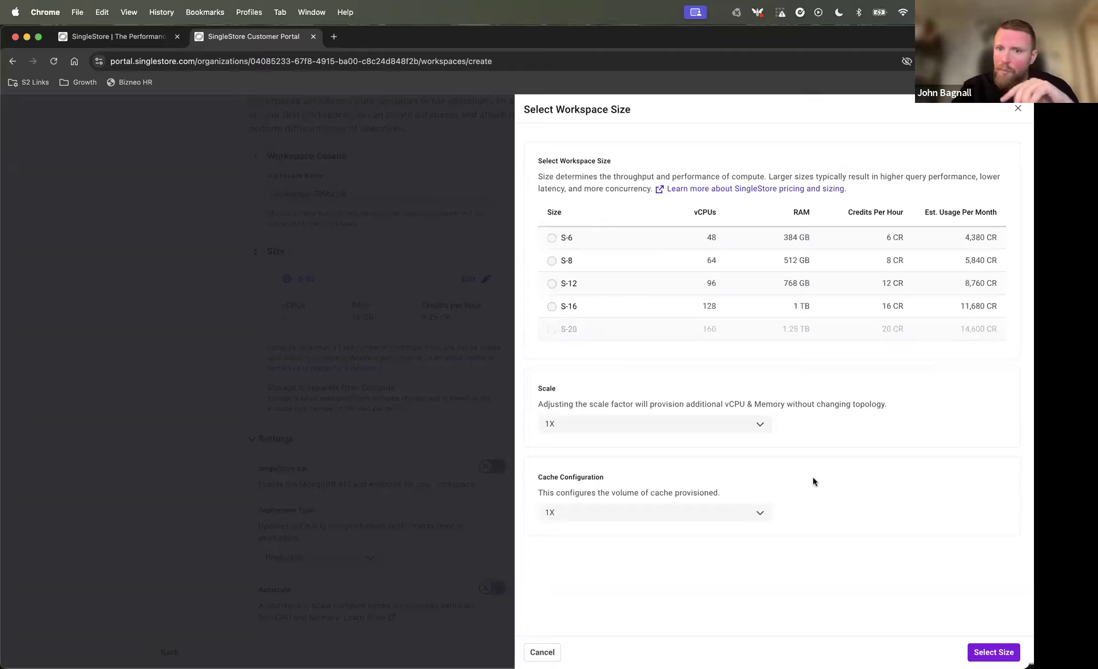
pyautogui.click(689, 426)
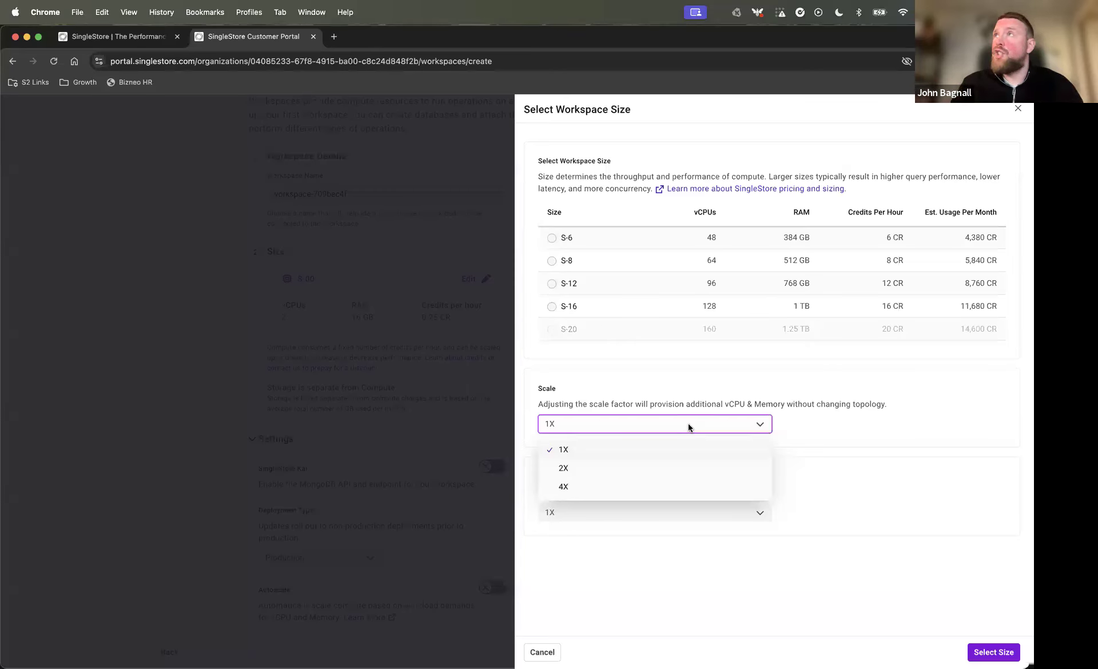
pyautogui.click(864, 402)
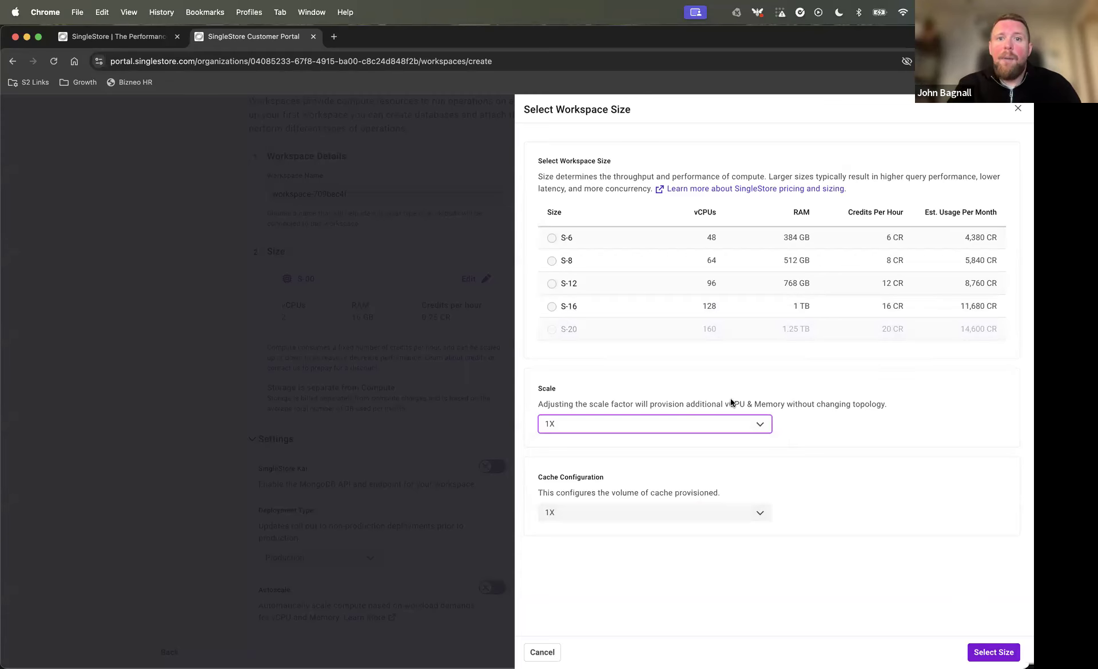
pyautogui.click(385, 385)
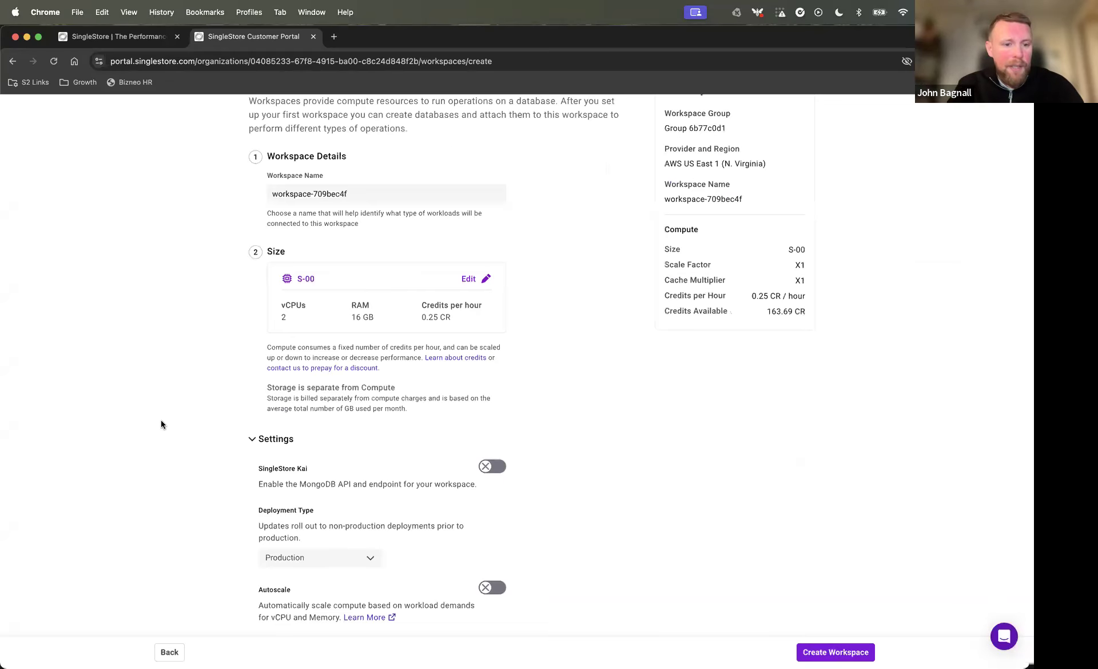
pyautogui.click(171, 649)
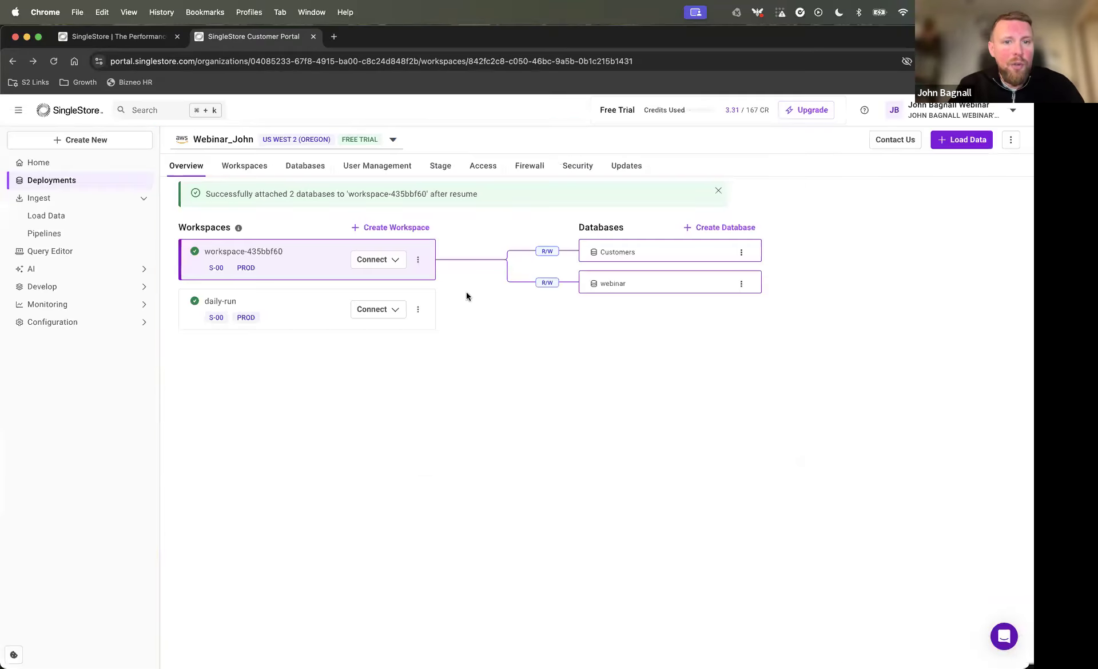
# Step: Start a new workspace in the existing US West 2 (Oregon) deployment, review its size options, and return to the overview without creating it
pyautogui.click(409, 233)
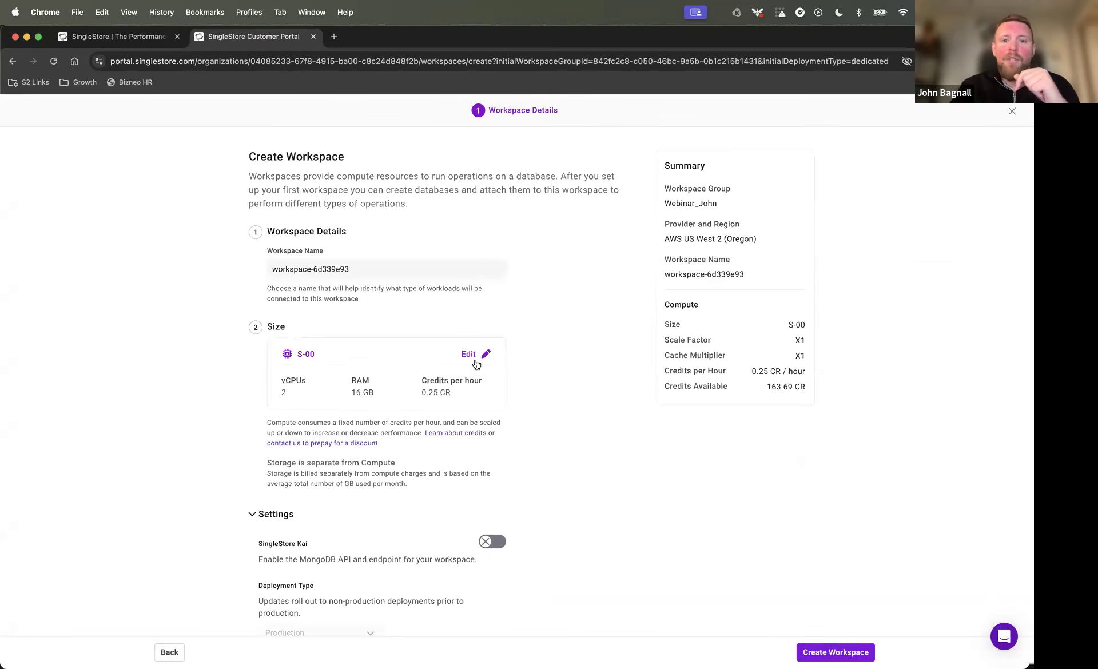
pyautogui.click(469, 355)
pyautogui.scroll(-3, 734, 297)
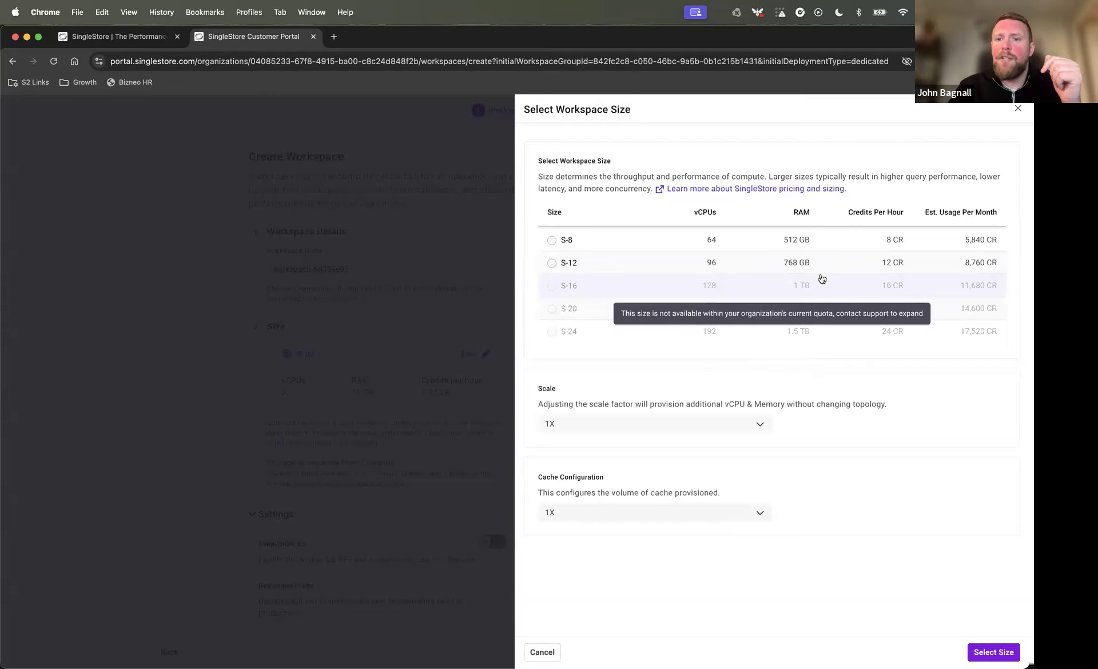
pyautogui.scroll(3, 818, 280)
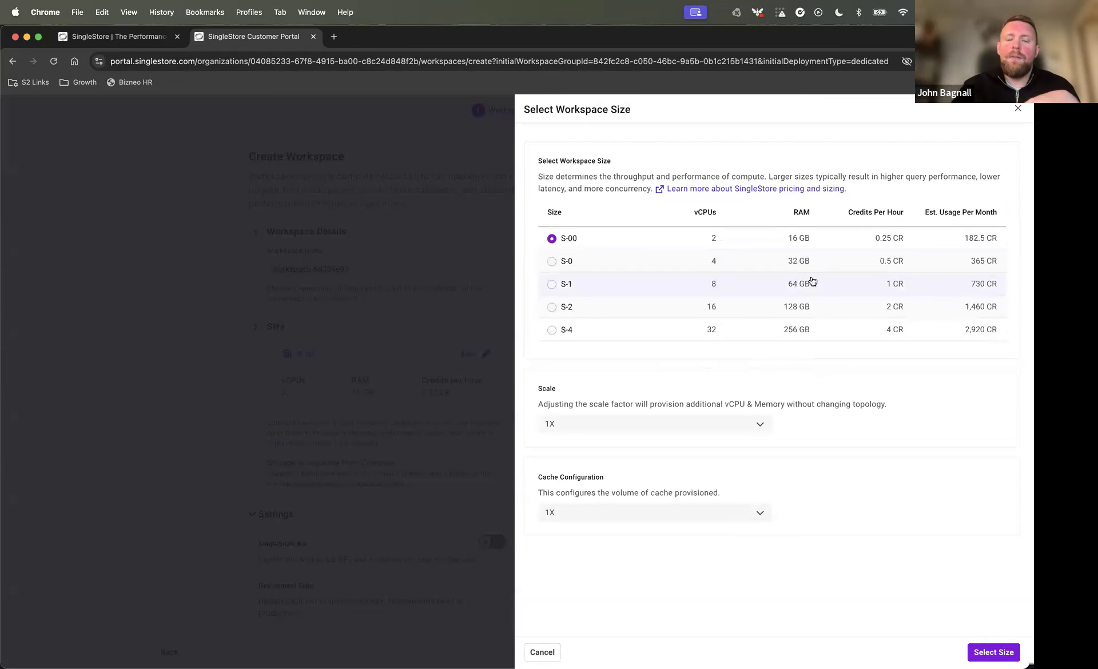
pyautogui.scroll(-4, 811, 283)
pyautogui.scroll(4, 806, 289)
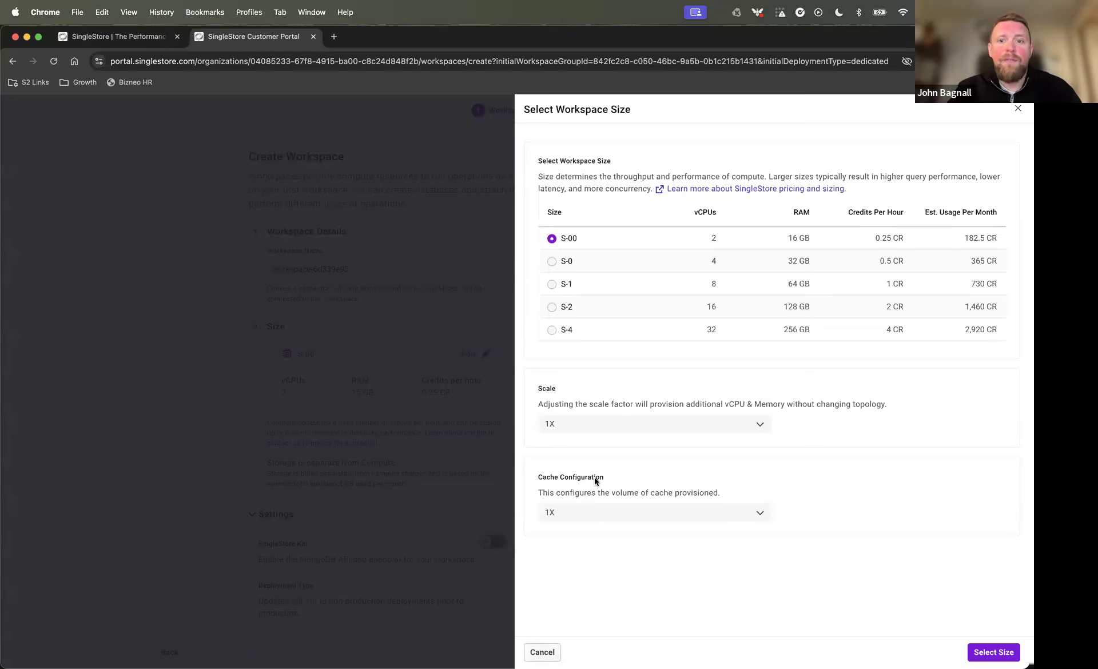
pyautogui.press('Escape')
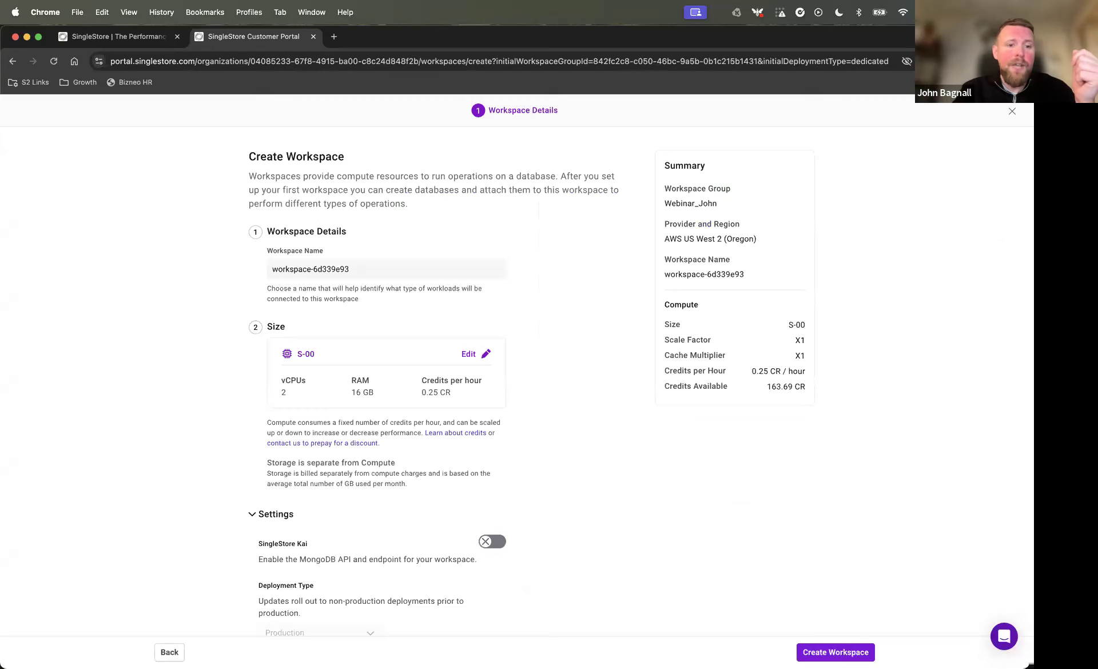
pyautogui.click(169, 652)
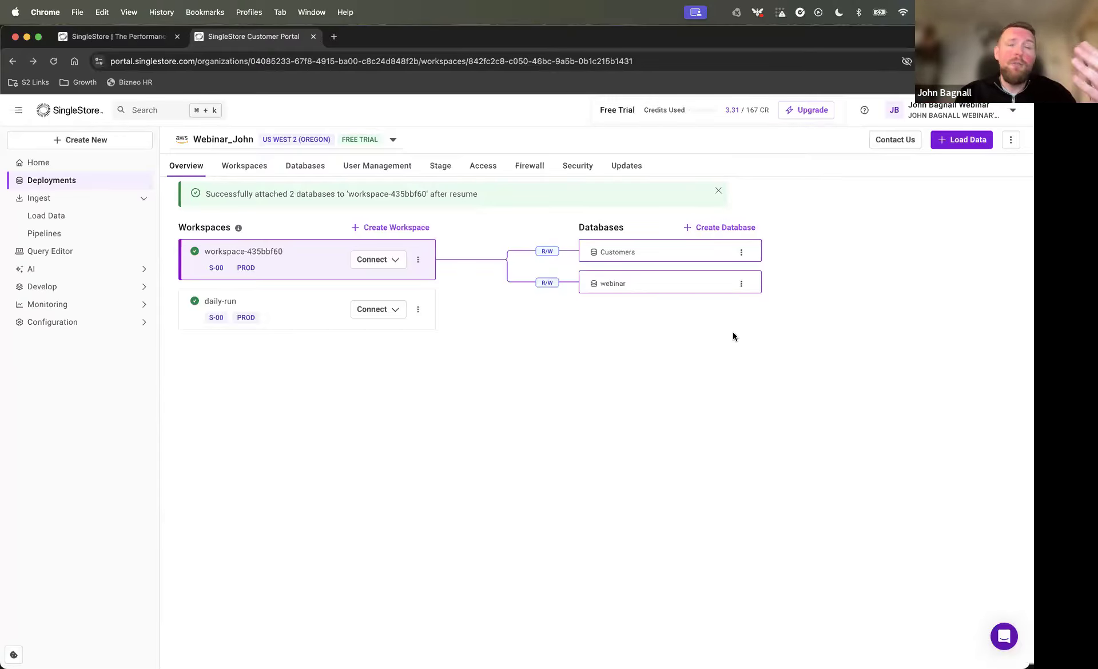
# Step: View the deployment's databases, inspect the sample data of new_s3_customers_table in the Customers database, and return to the deployment
pyautogui.click(725, 226)
pyautogui.click(752, 390)
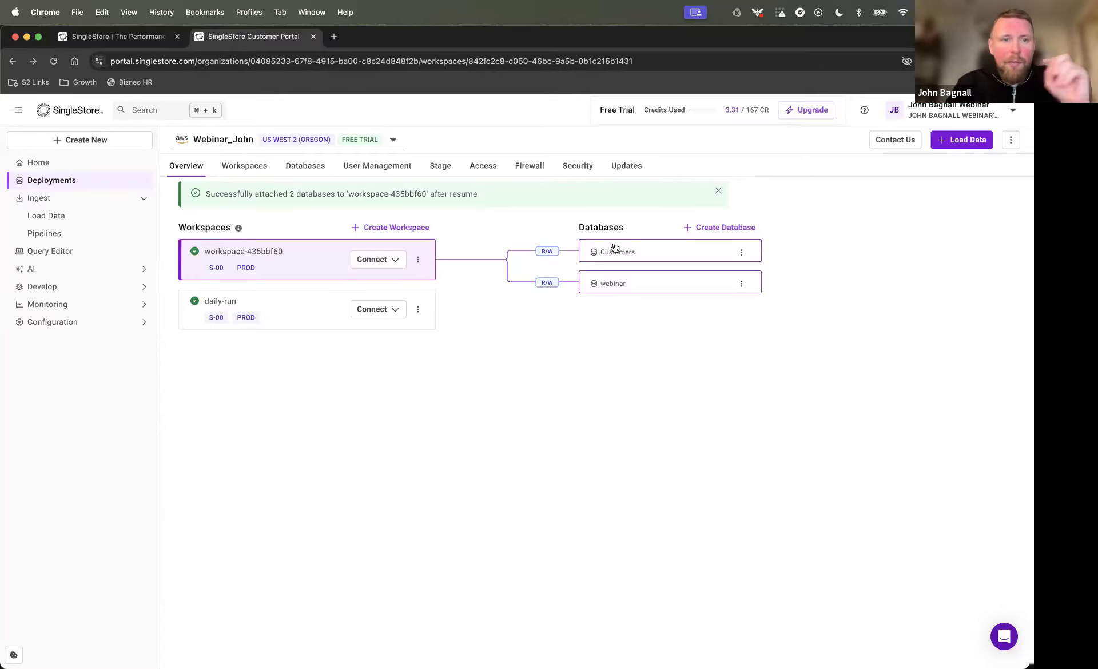
pyautogui.click(305, 167)
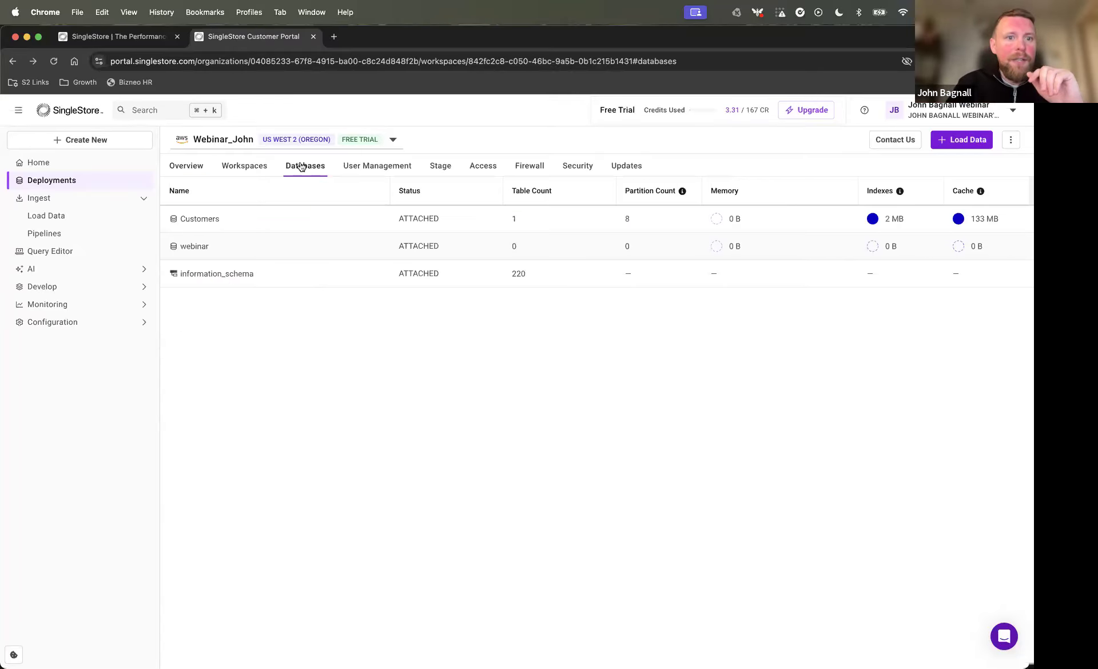
pyautogui.click(290, 223)
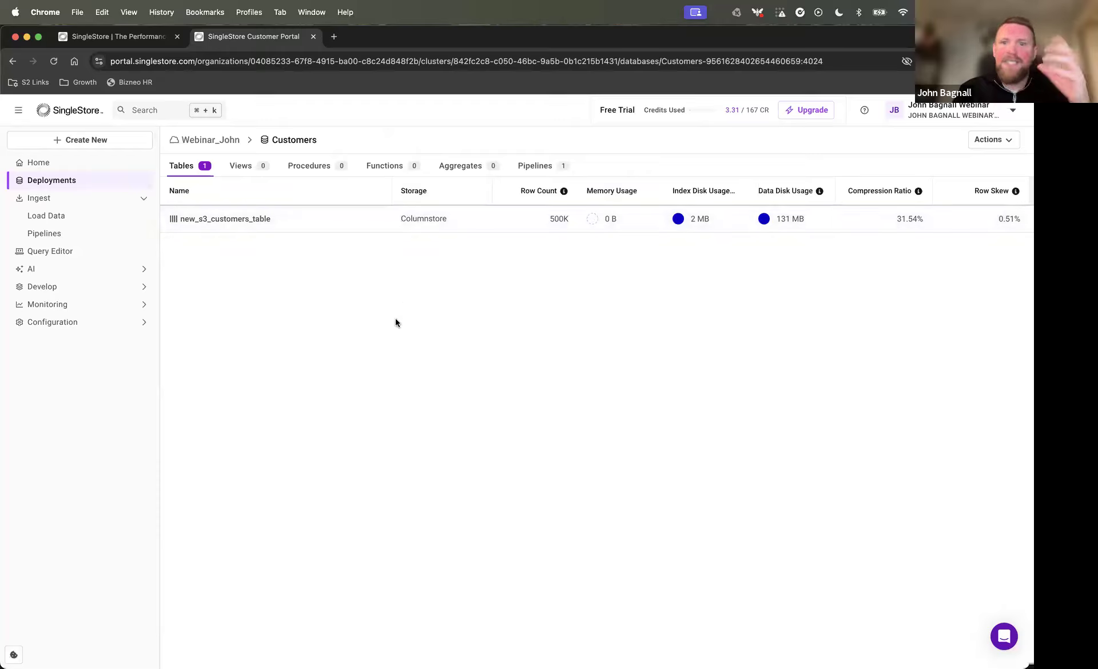
pyautogui.click(250, 218)
pyautogui.click(360, 166)
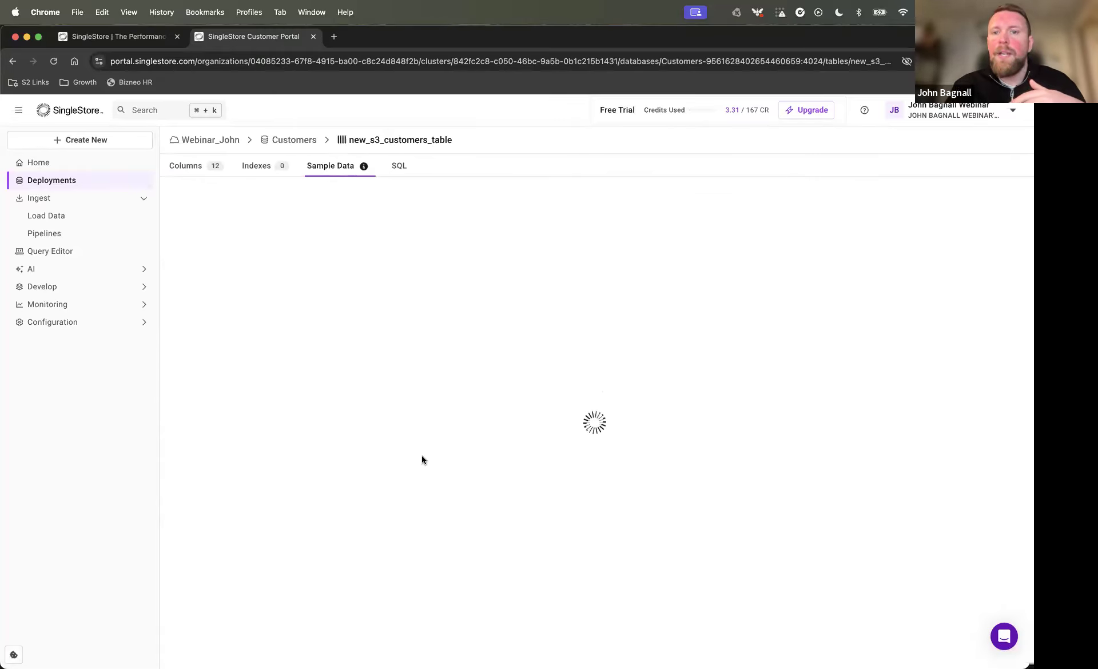
pyautogui.scroll(-10, 421, 455)
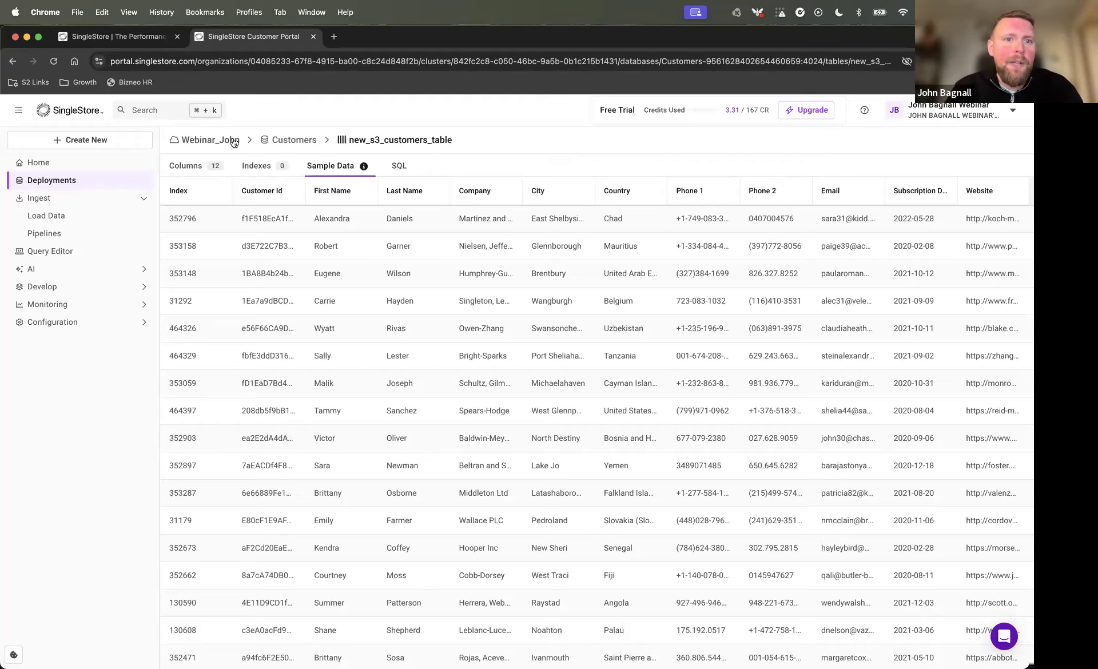
pyautogui.click(212, 142)
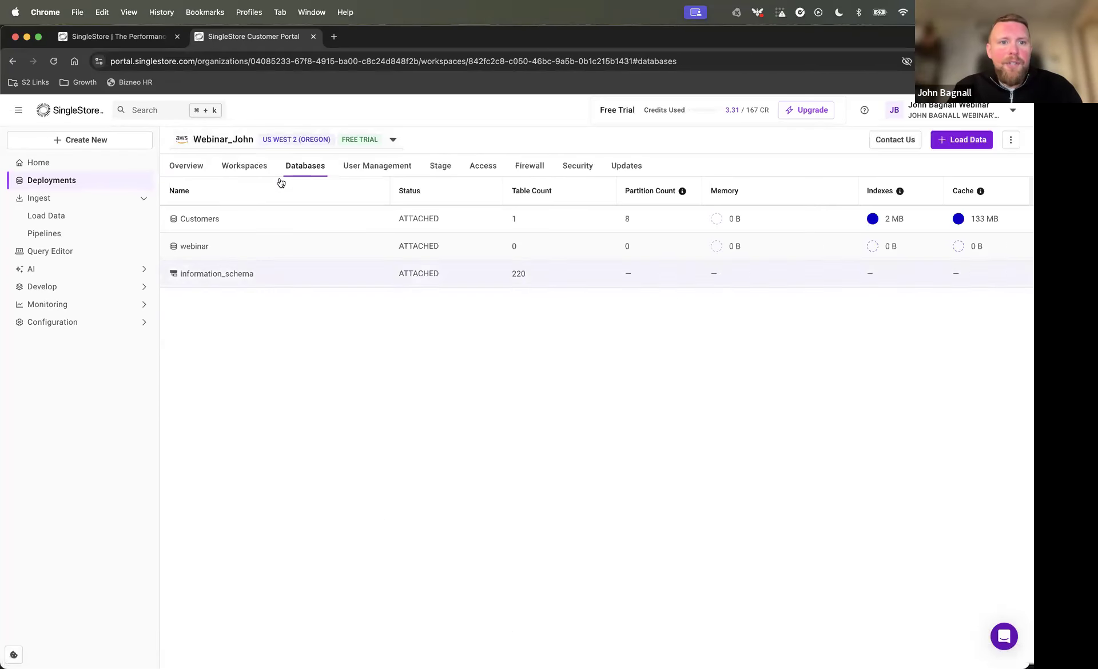
# Step: Create a branch of the Customers database named br_Customers, attached to workspace-435bbf60
pyautogui.click(177, 166)
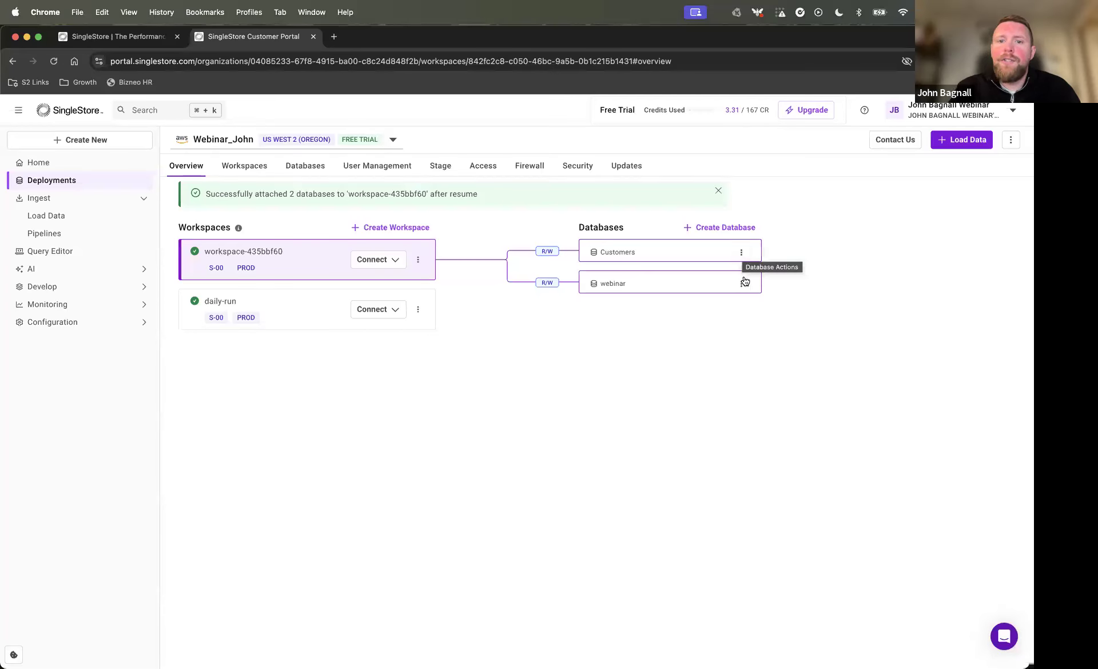
pyautogui.click(742, 254)
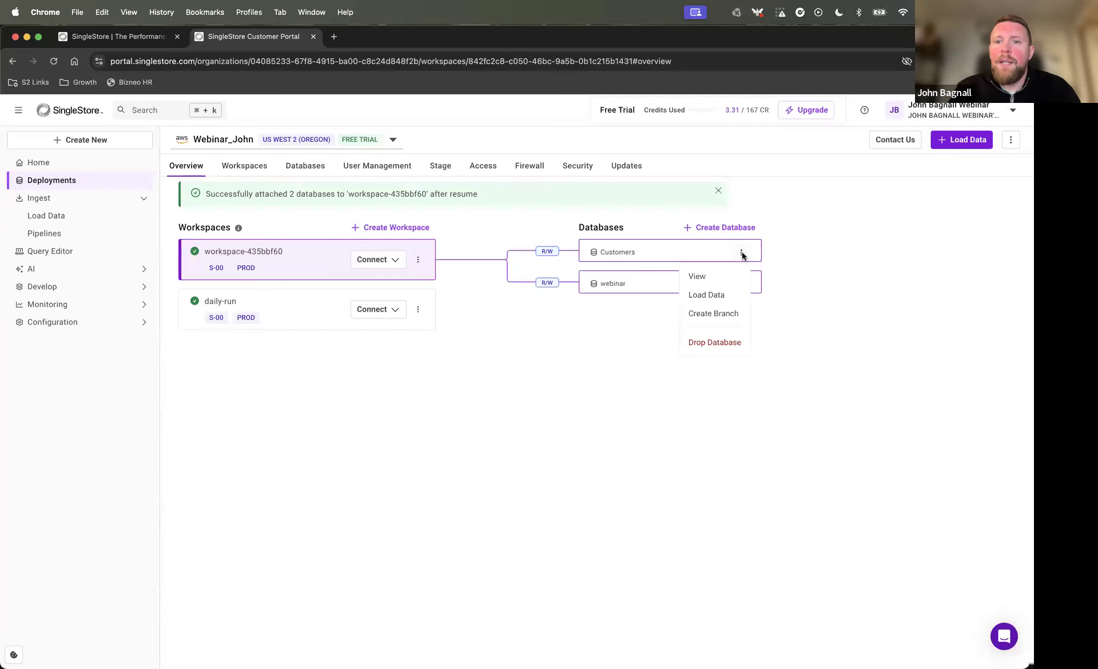
pyautogui.click(713, 313)
pyautogui.click(476, 352)
pyautogui.write('br_')
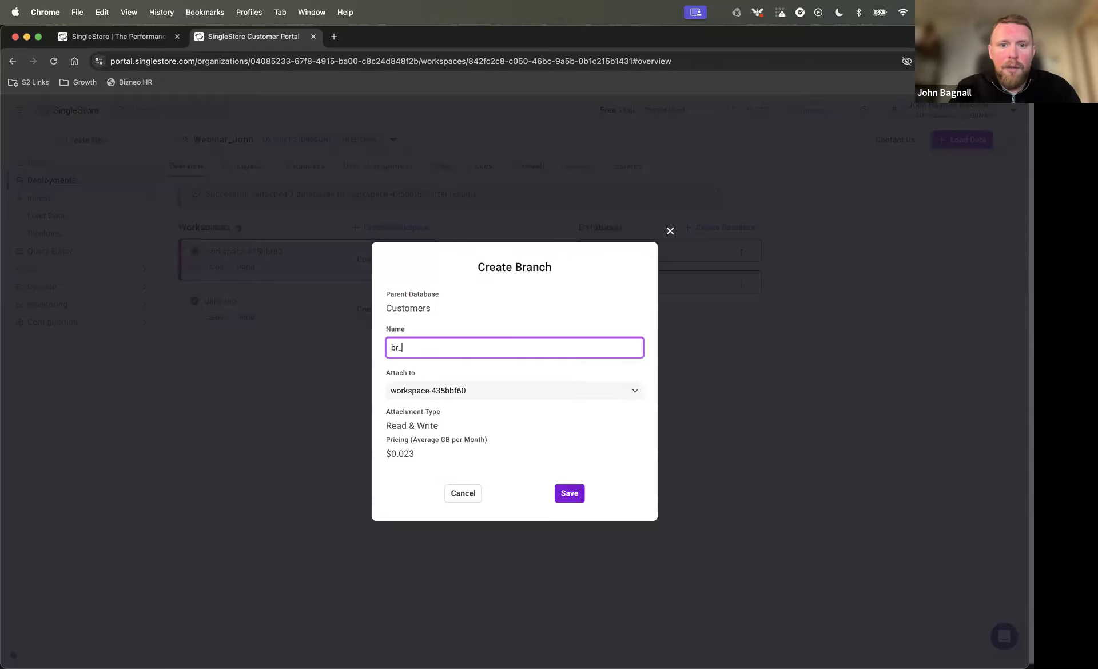
pyautogui.write('Customers')
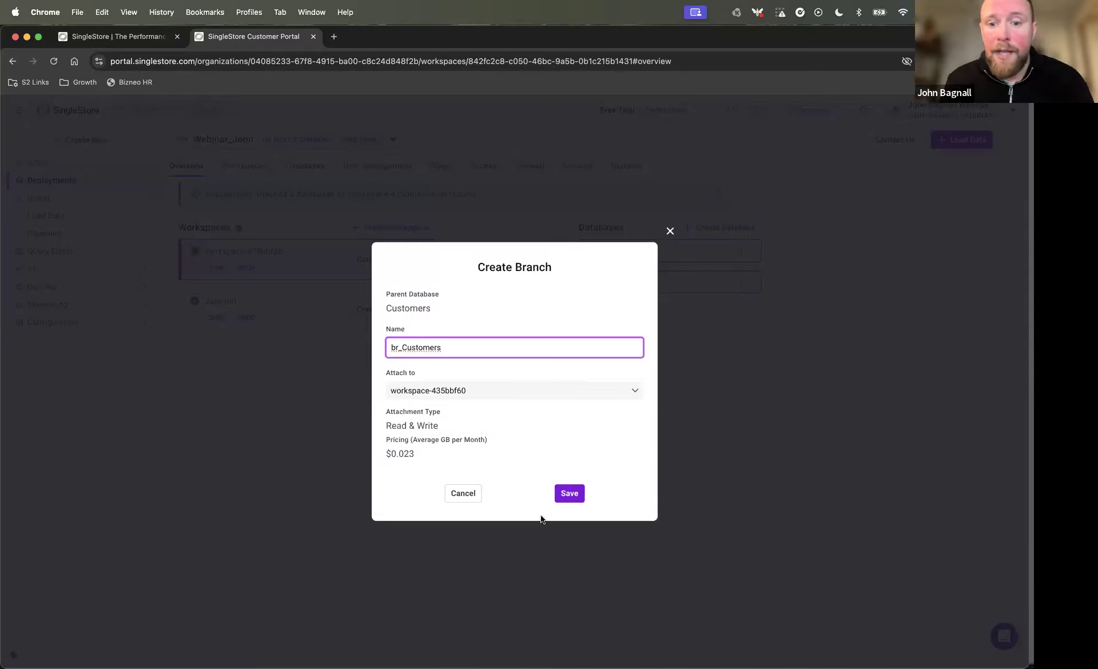
pyautogui.click(569, 495)
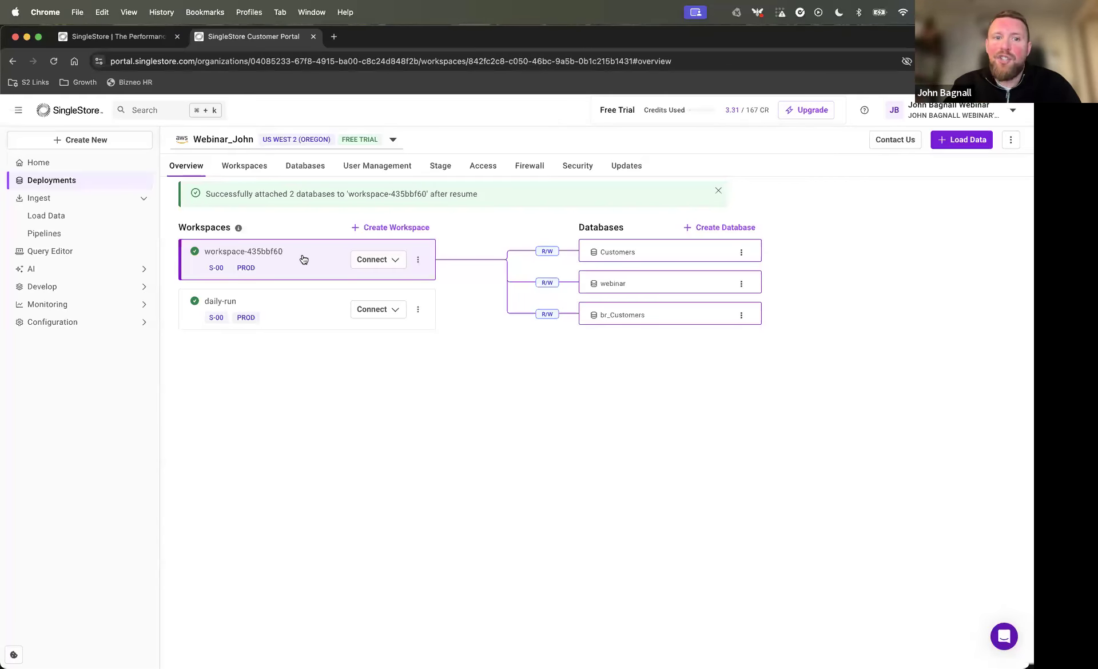
# Step: Attach the br_Customers database to the daily-run workspace as Read Only
pyautogui.click(417, 309)
pyautogui.click(417, 337)
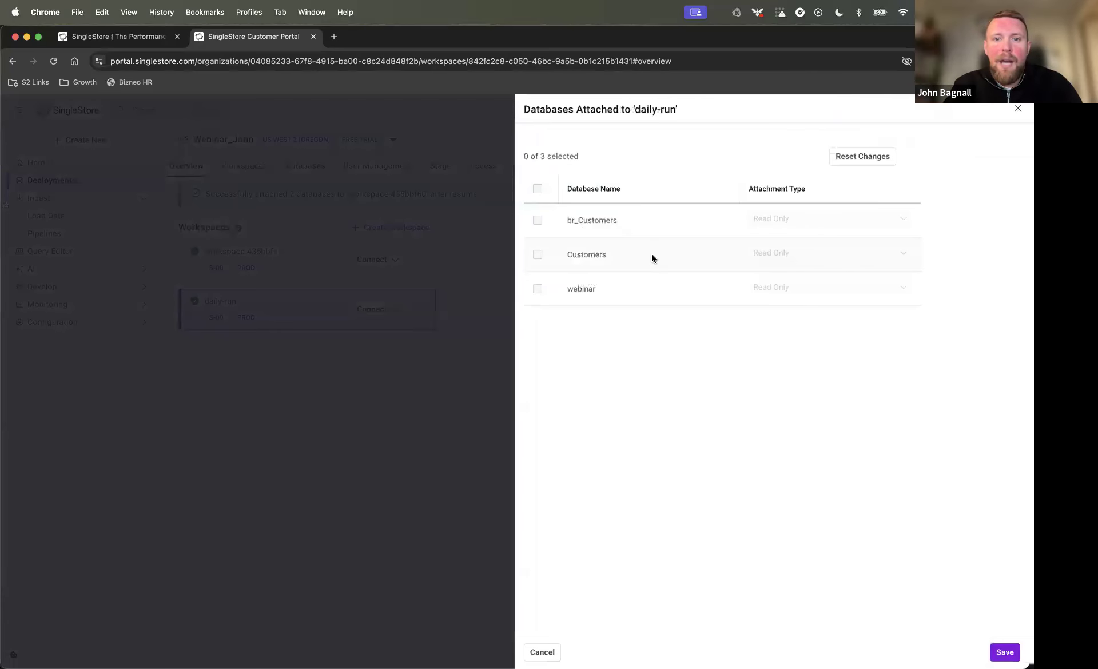
pyautogui.click(540, 220)
pyautogui.click(1005, 653)
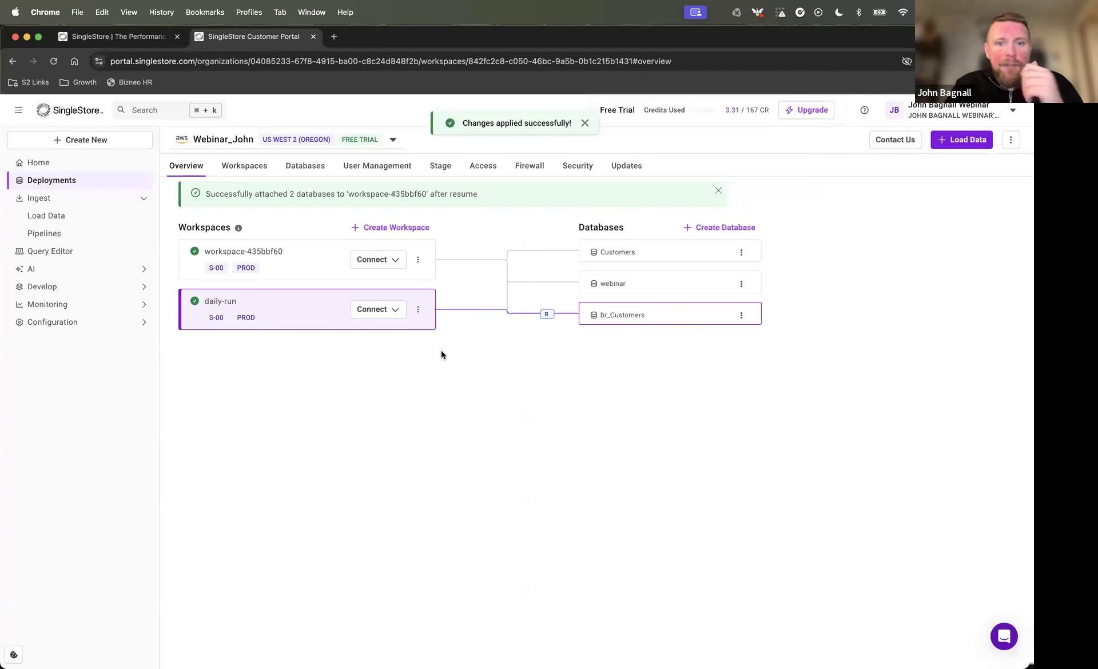
# Step: Open a SQL editor for the daily-run workspace and select the br_Customers database
pyautogui.click(418, 308)
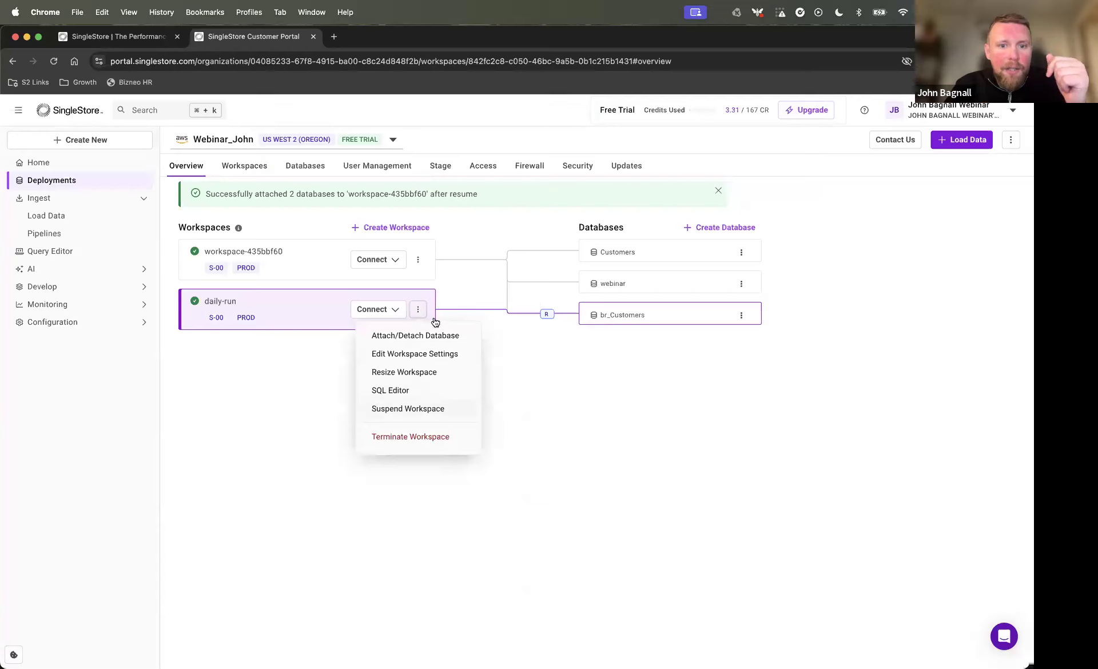
pyautogui.click(410, 392)
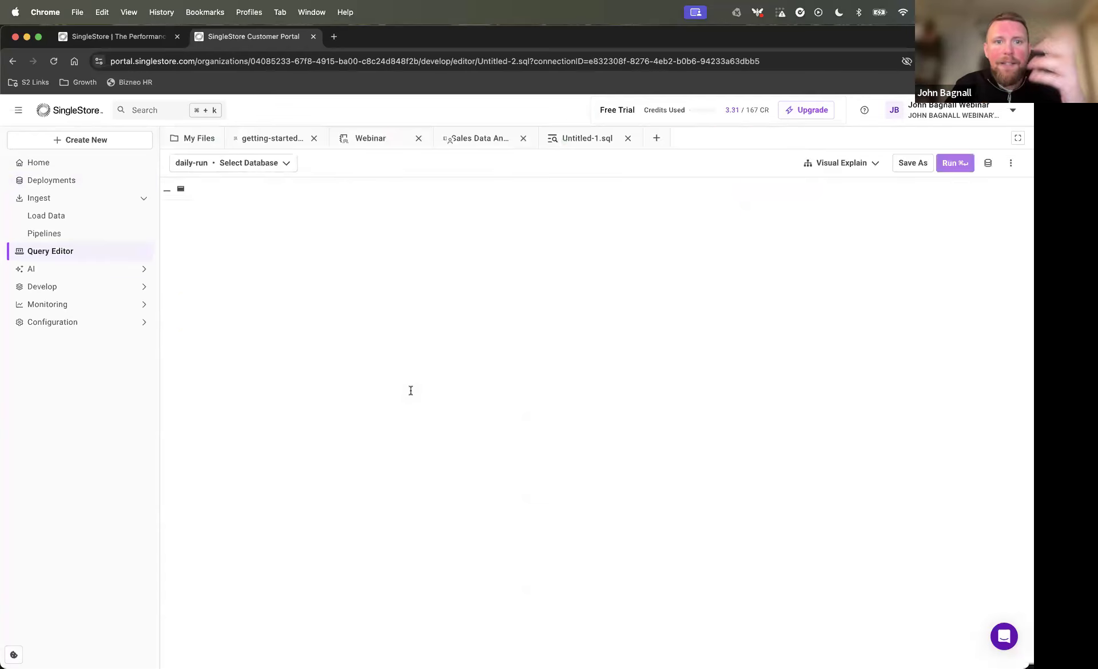
pyautogui.click(308, 167)
pyautogui.click(415, 207)
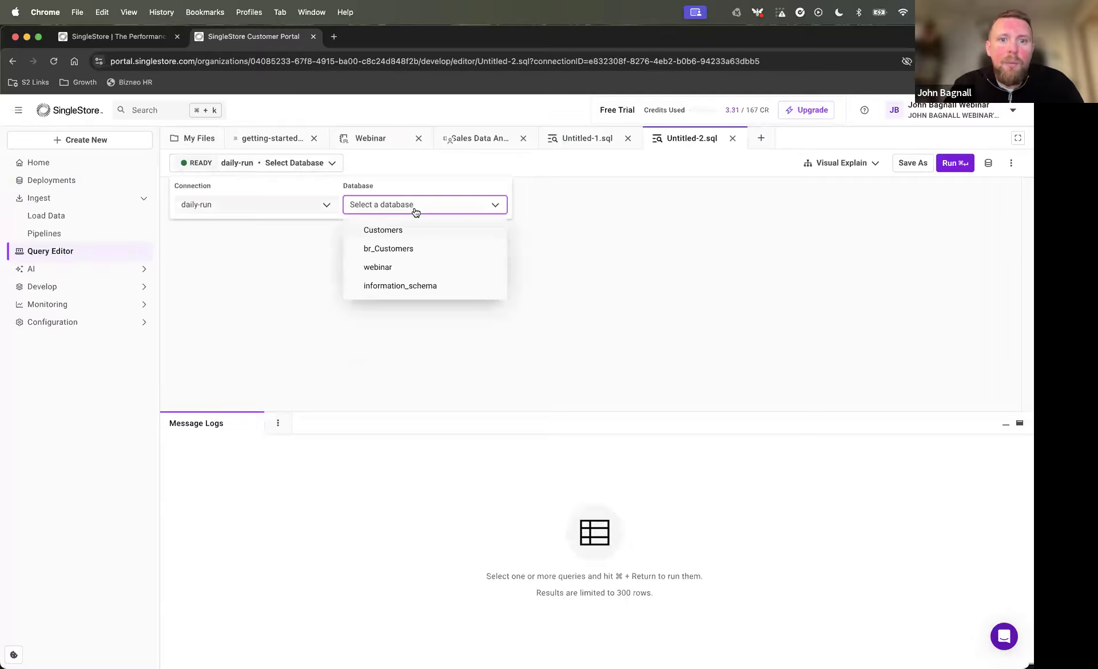
pyautogui.click(421, 248)
# Step: Try to query all rows of the branch database with "select * from new_s3_customer_table;"
pyautogui.write('sele')
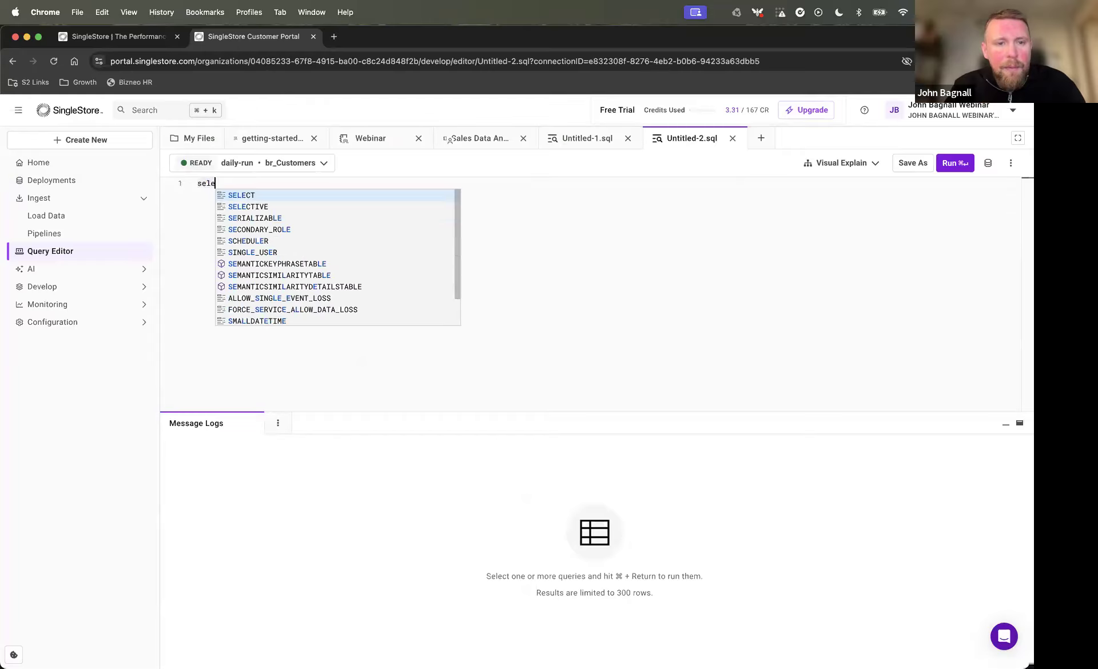
pyautogui.write('ct * from ')
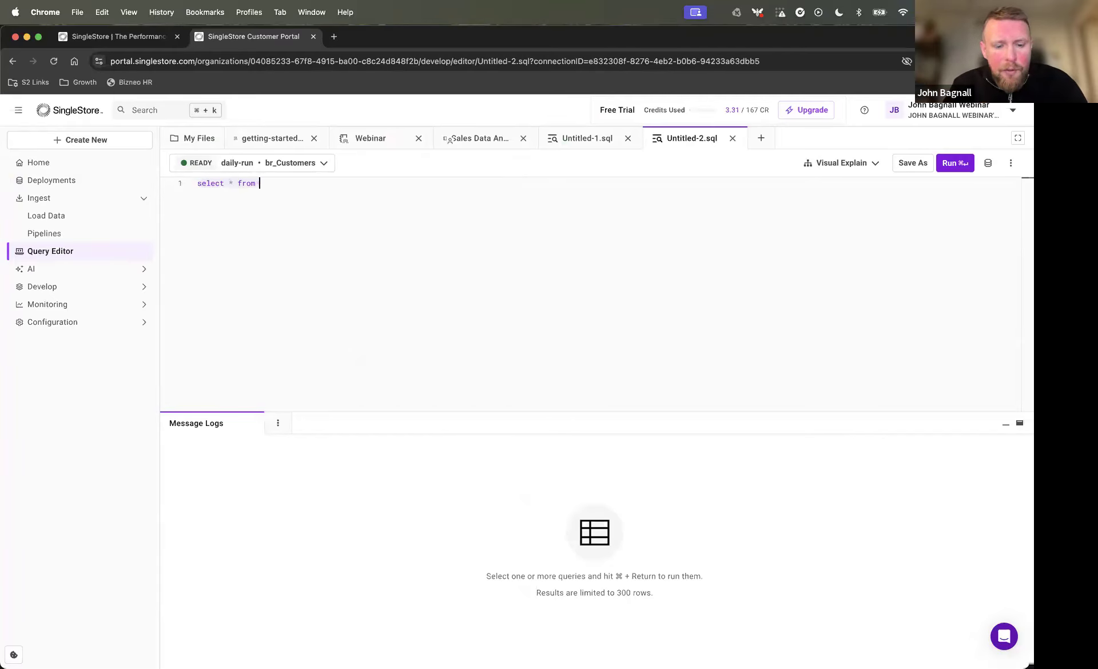
pyautogui.write('new_s3')
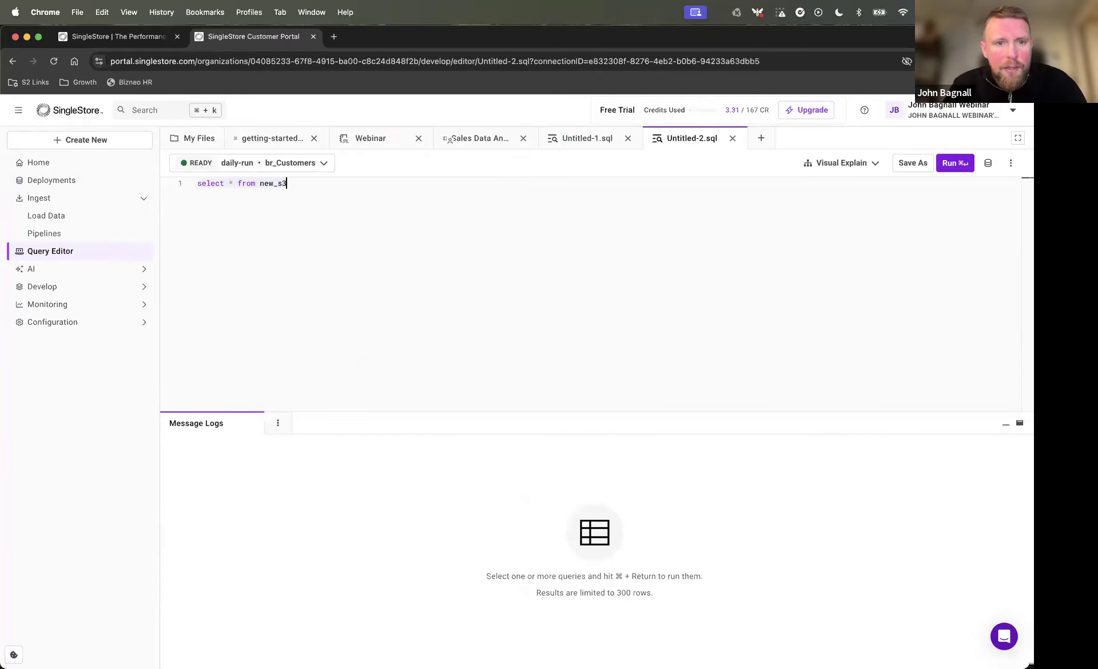
pyautogui.write('_custome')
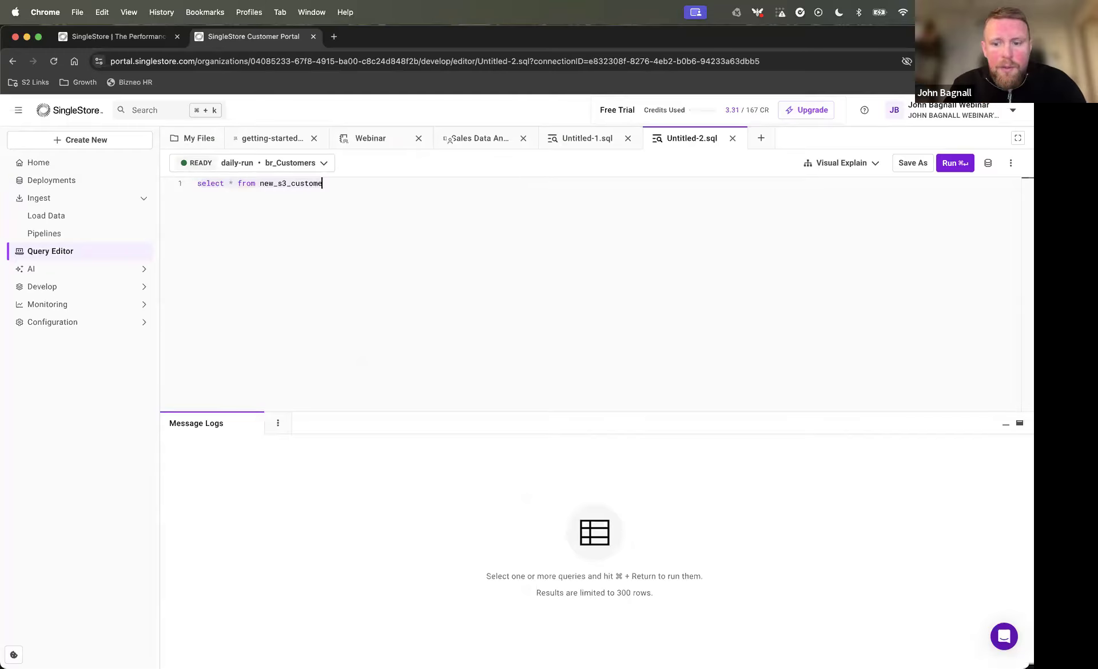
pyautogui.write('r_table;')
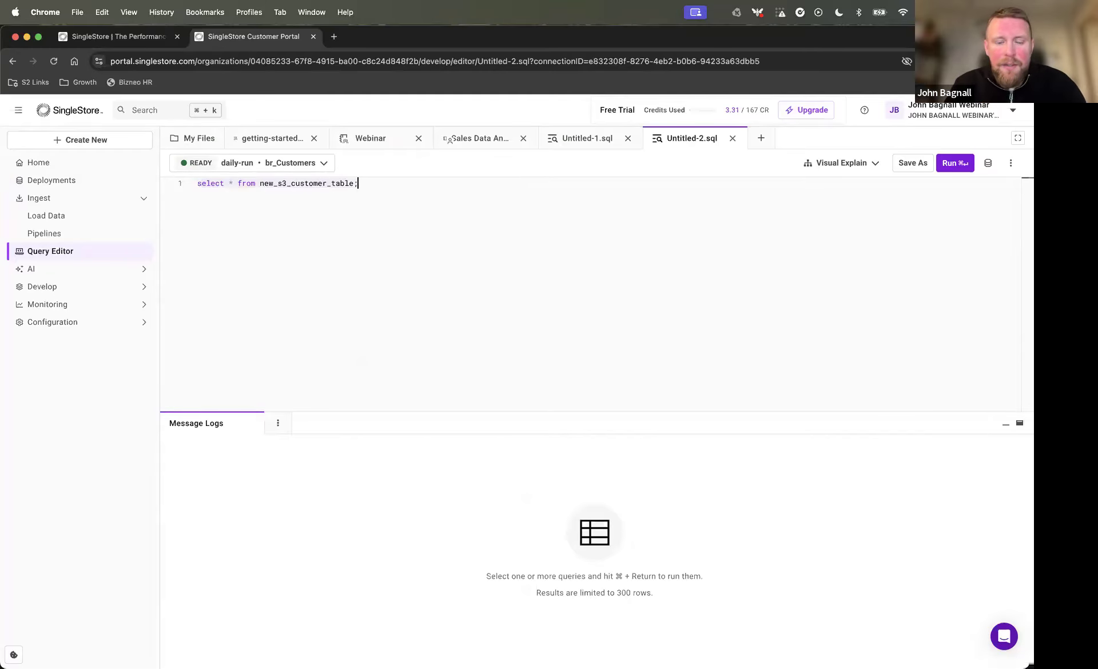
pyautogui.press('super+Return')
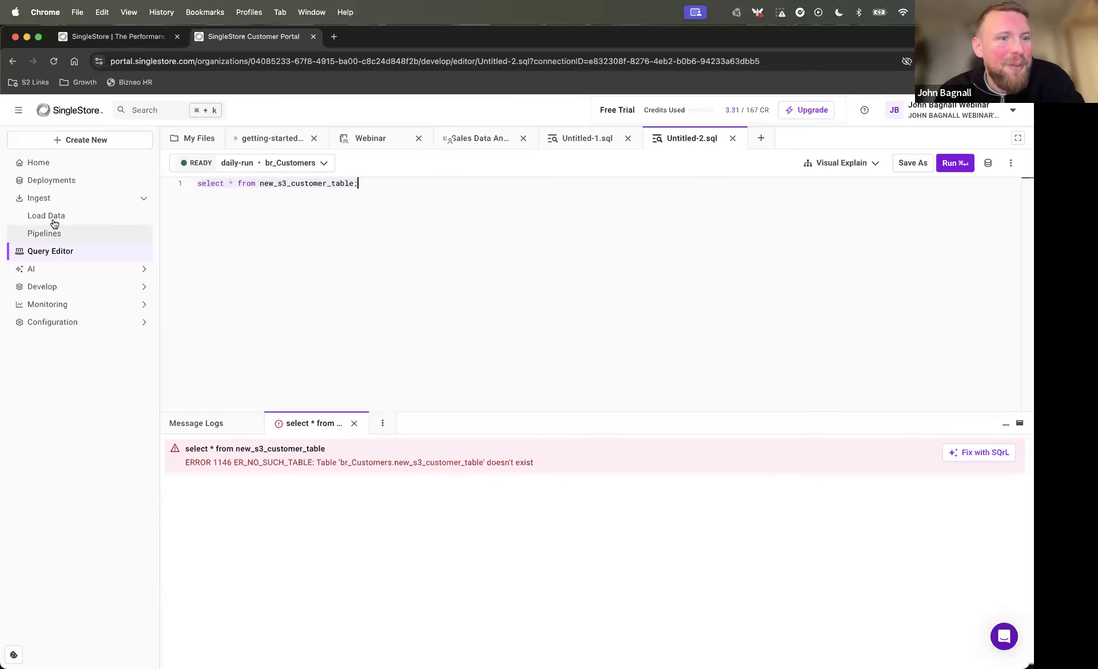
# Step: Show the daily-run workspace's database connections in the deployment overview and open the SQrL Bot assistant
pyautogui.click(52, 182)
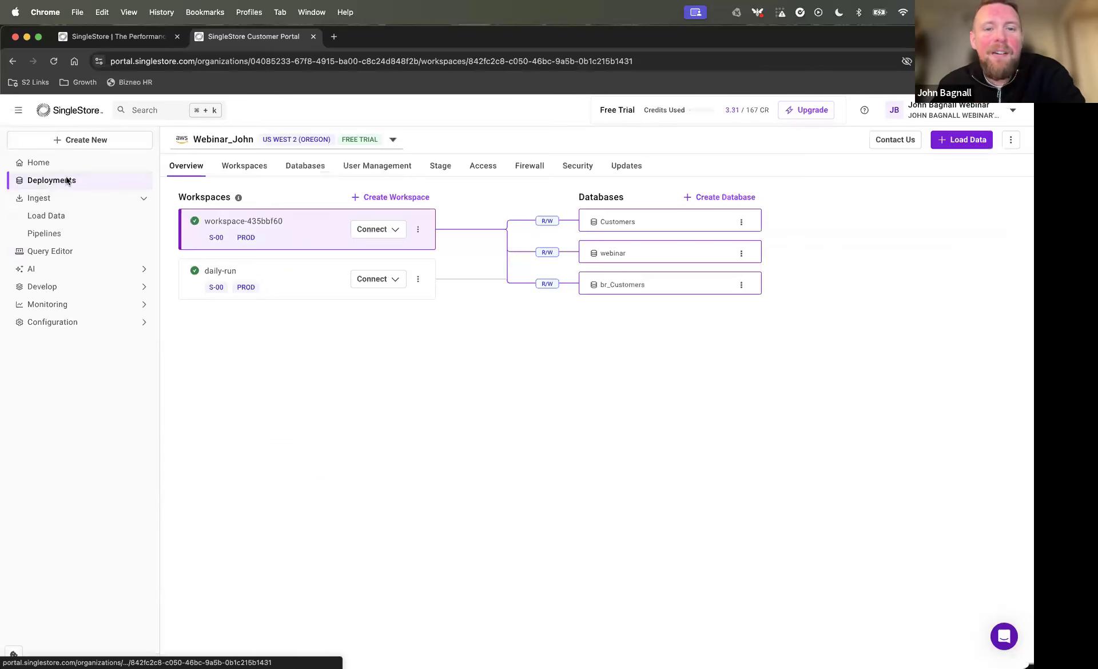
pyautogui.click(300, 276)
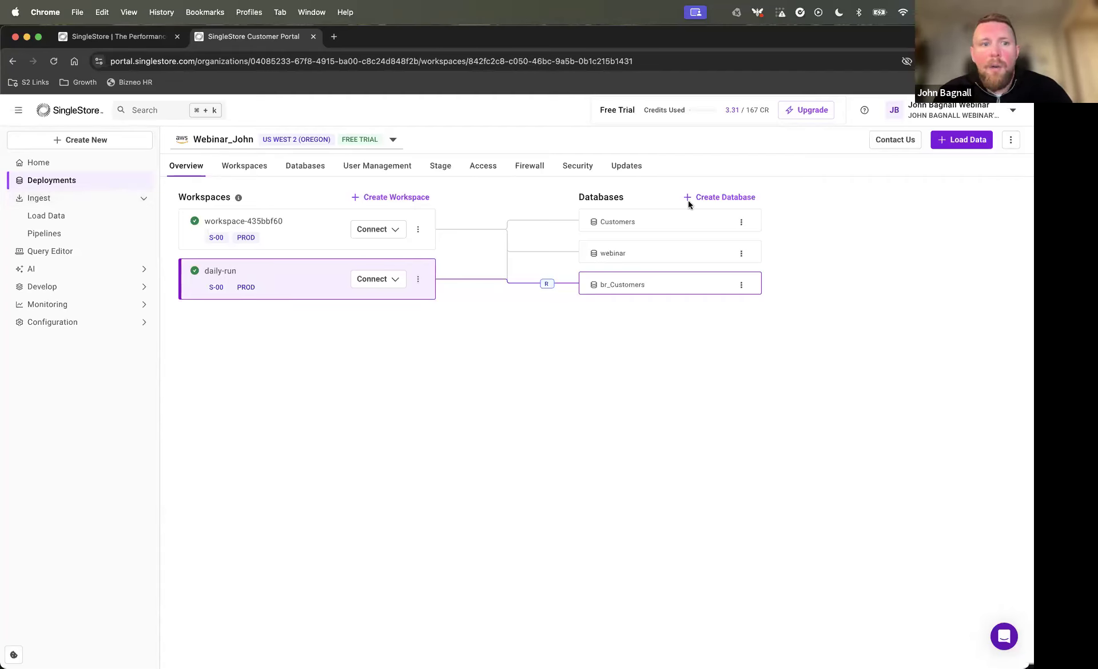
pyautogui.click(864, 110)
pyautogui.click(936, 213)
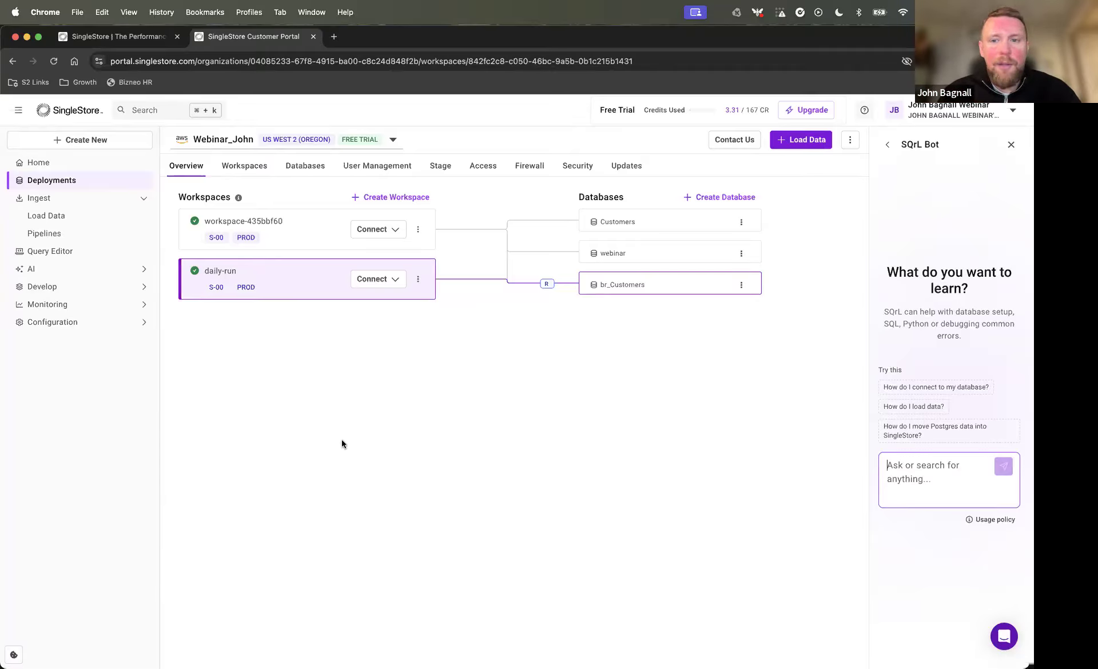
# Step: Switch to the Getting Started with SingleStore presentation in Google Slides and advance from the Aura Analyst slide to User Persona
pyautogui.hotkey('ctrl', 'Up')
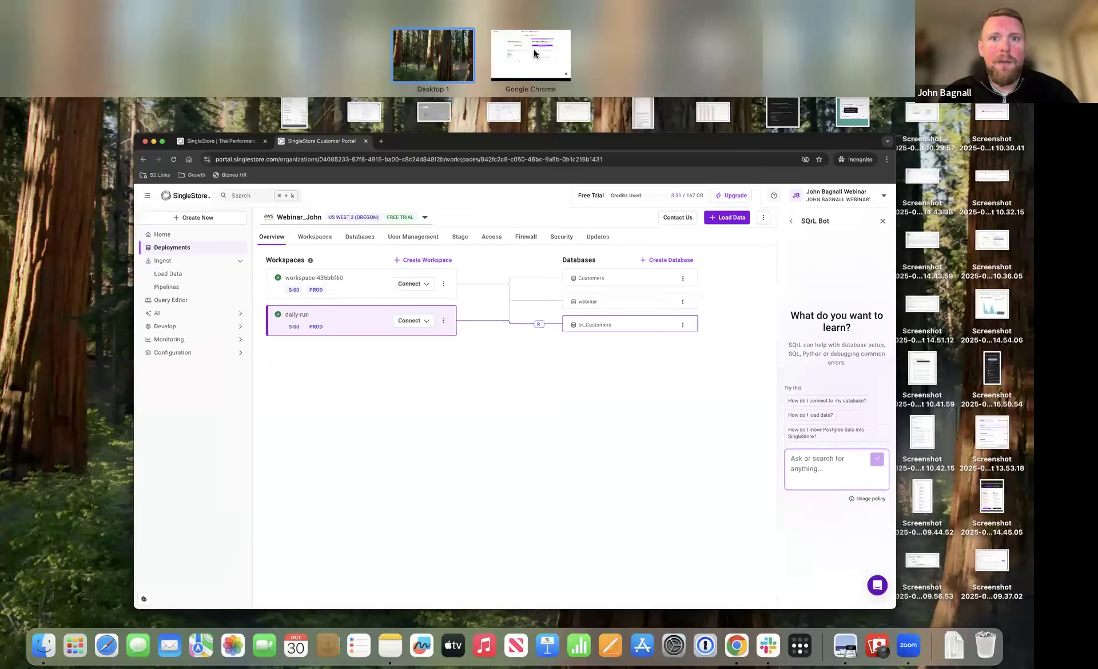
pyautogui.click(533, 49)
pyautogui.press('Escape')
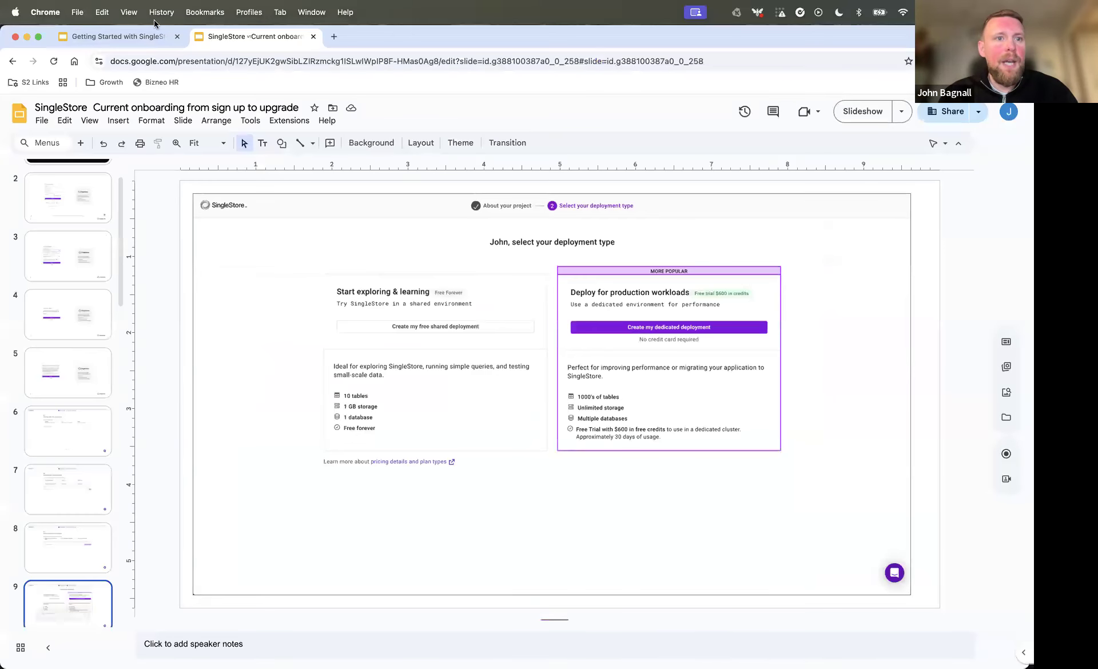
pyautogui.click(143, 36)
pyautogui.click(570, 285)
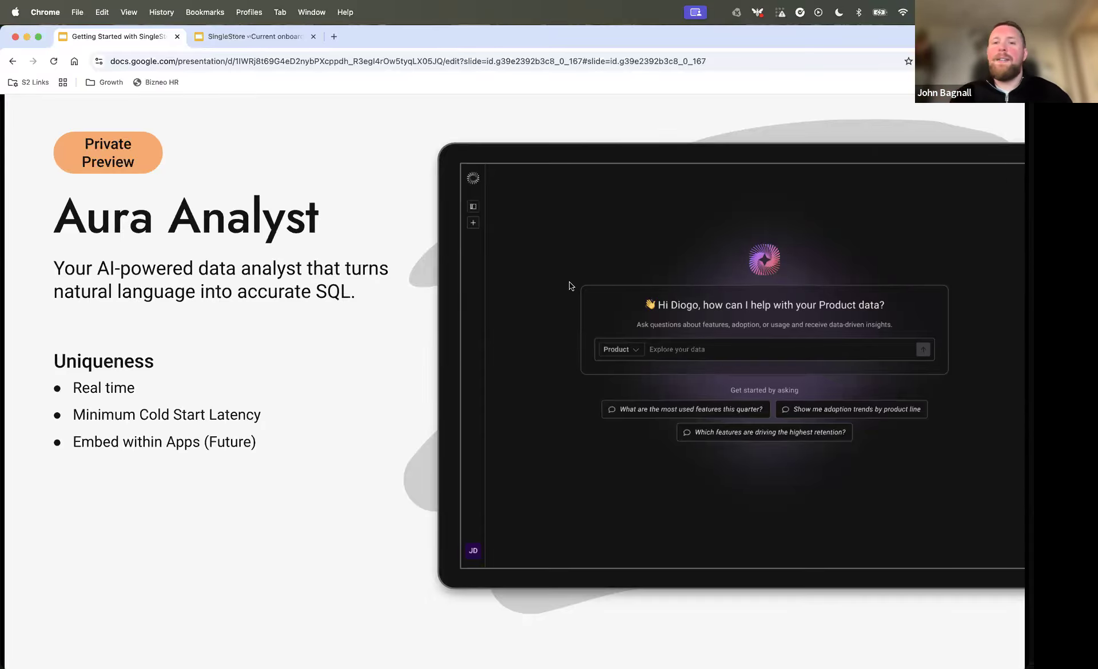
pyautogui.press('Right')
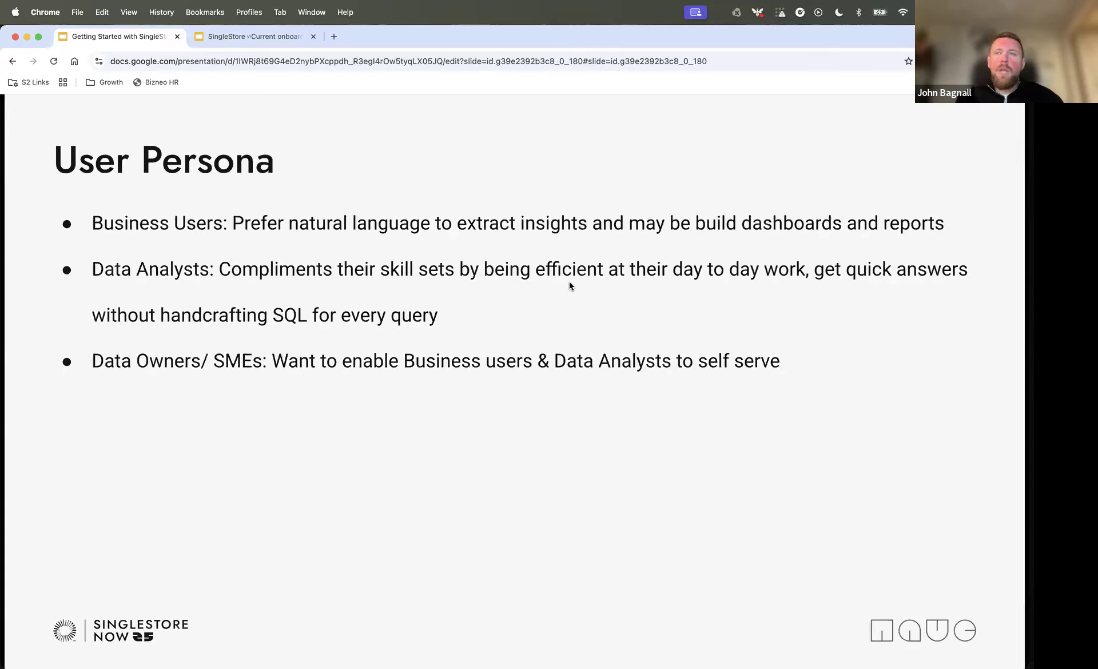